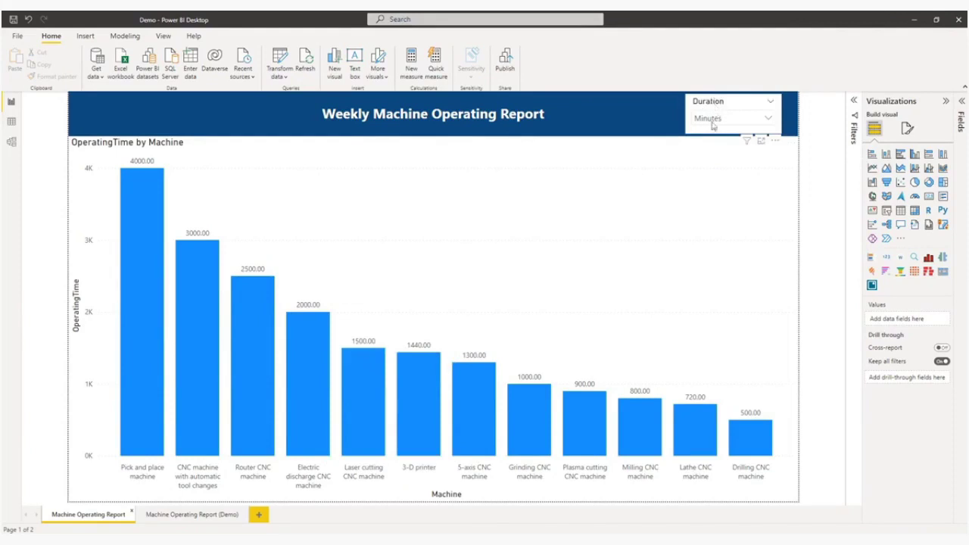
# Switch the Duration slicer to Days, then Hours, then back to Minutes.
pyautogui.click(712, 120)
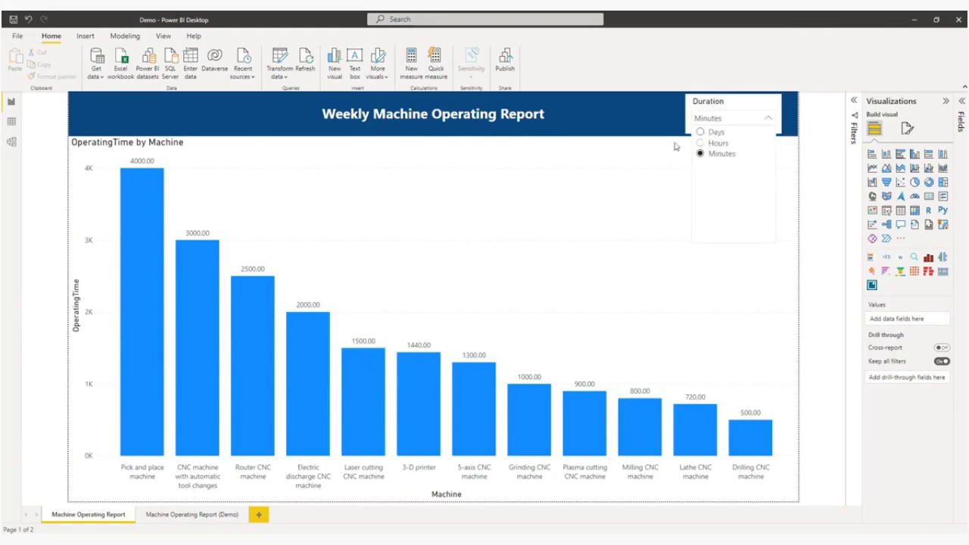
pyautogui.moveTo(157, 177)
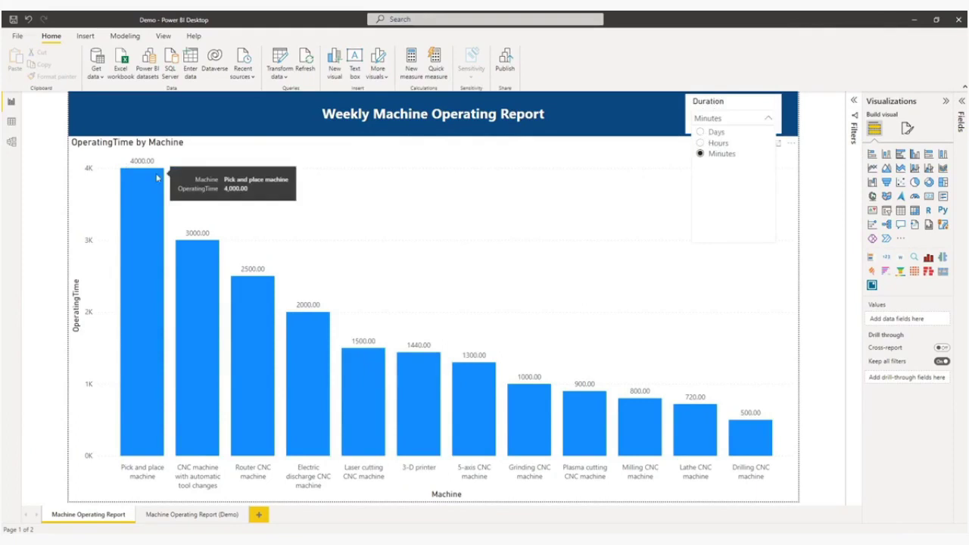
pyautogui.click(715, 135)
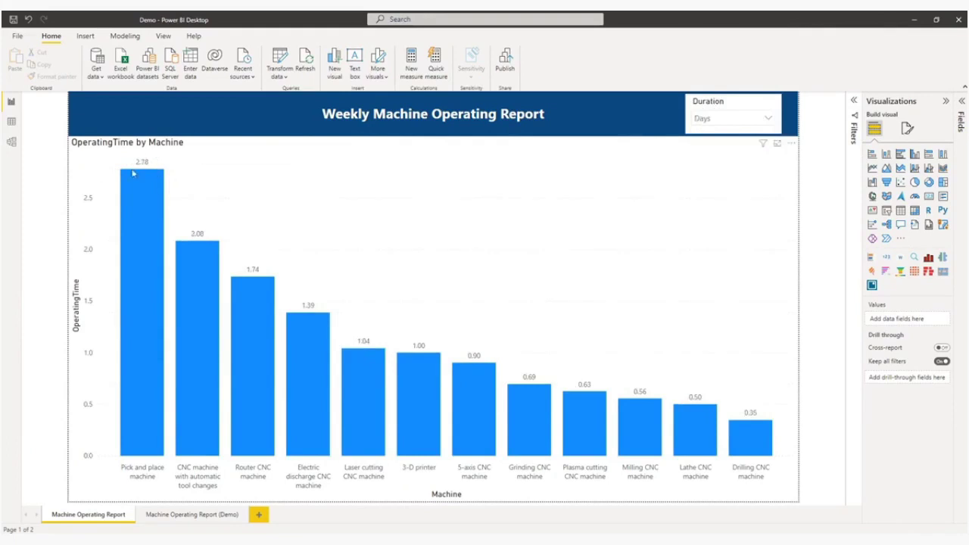
pyautogui.click(712, 120)
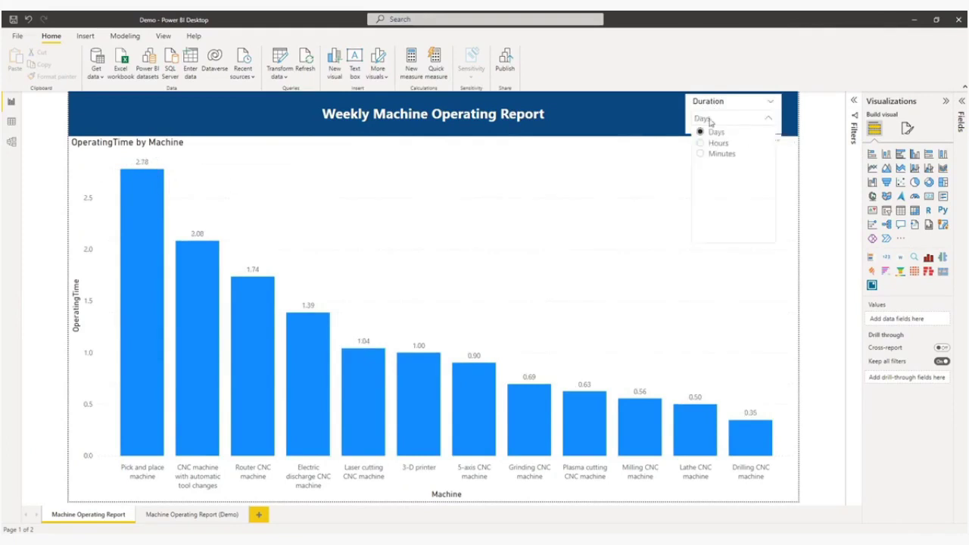
pyautogui.click(718, 146)
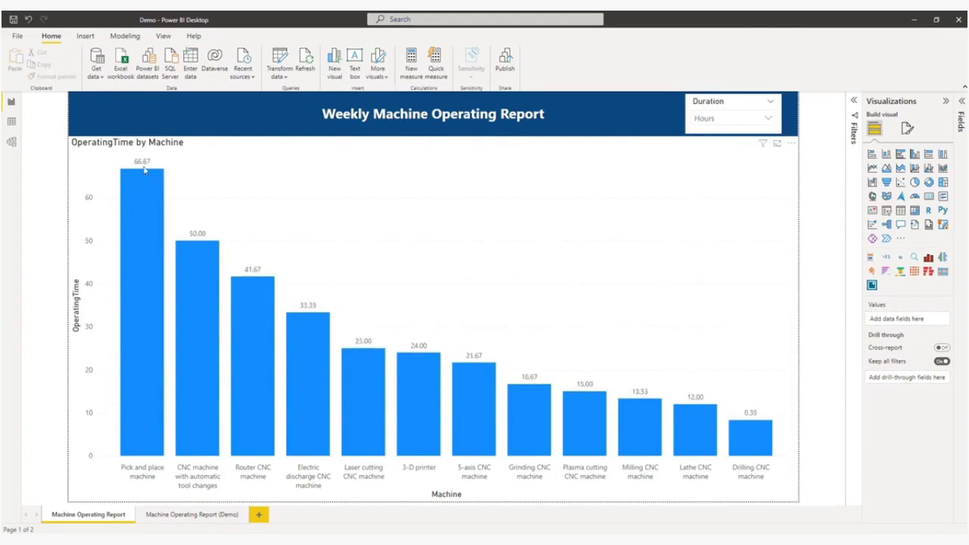
pyautogui.click(727, 119)
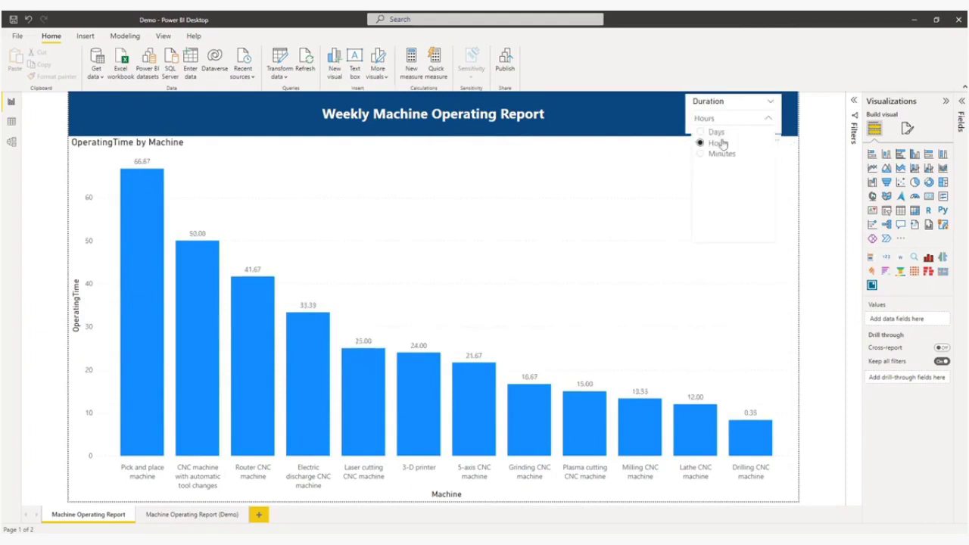
pyautogui.click(722, 155)
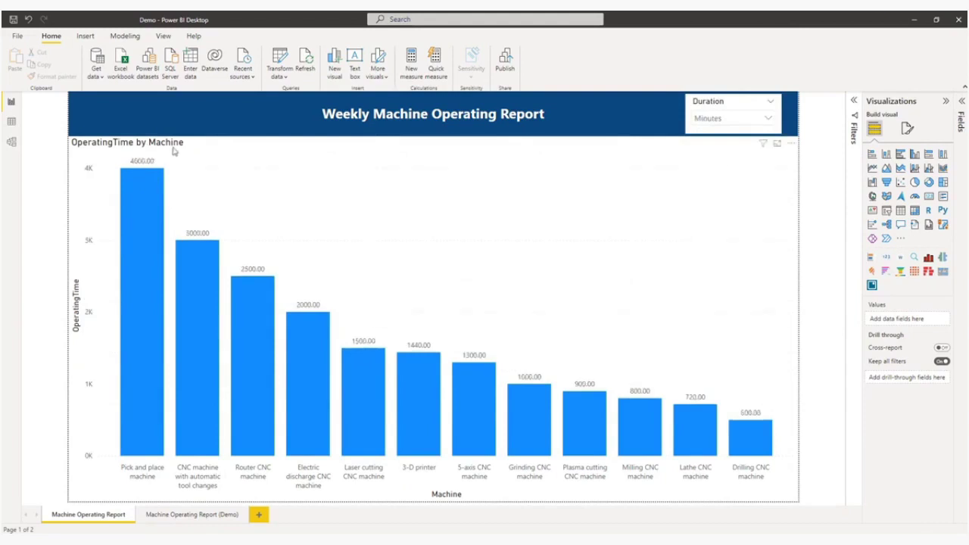
# Check the Machine table's rows in Data view, then return to the report.
pyautogui.moveTo(154, 176)
pyautogui.click(12, 122)
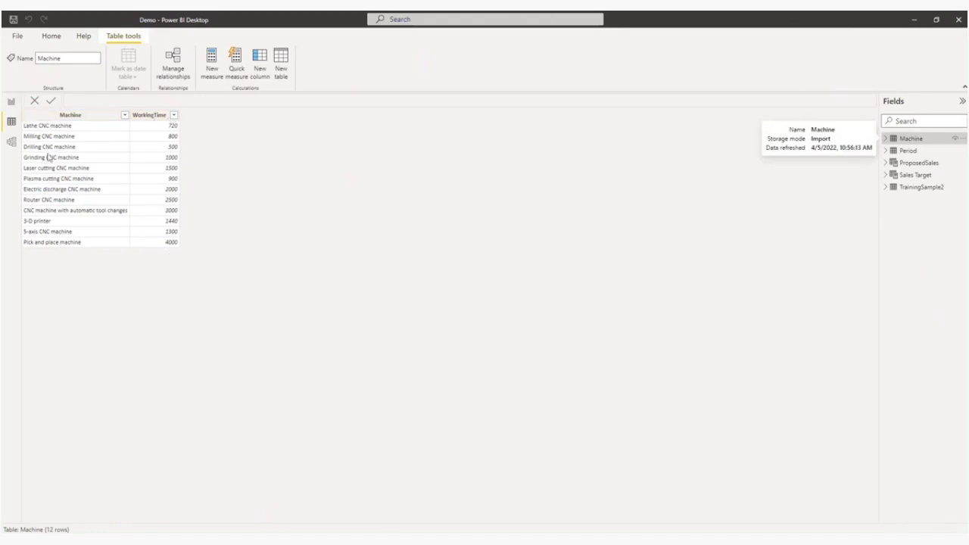
pyautogui.click(11, 103)
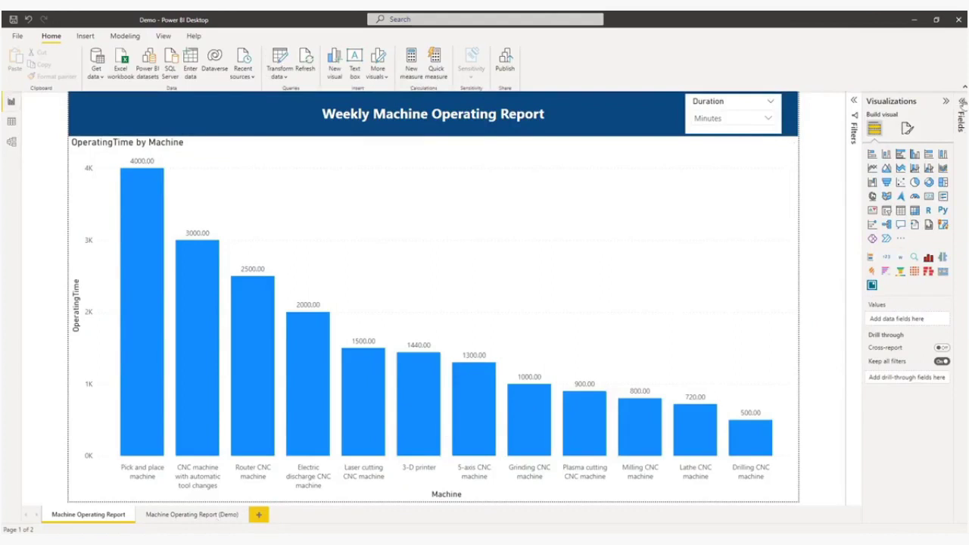
# Expand the Machine table in the Fields pane and read the OperatingTimeMin formula.
pyautogui.click(963, 114)
pyautogui.click(770, 139)
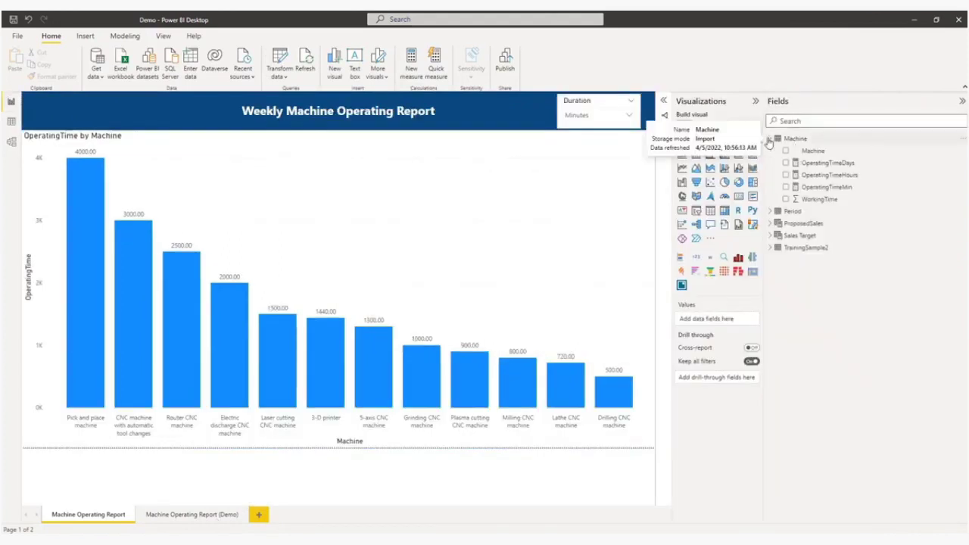
pyautogui.click(830, 189)
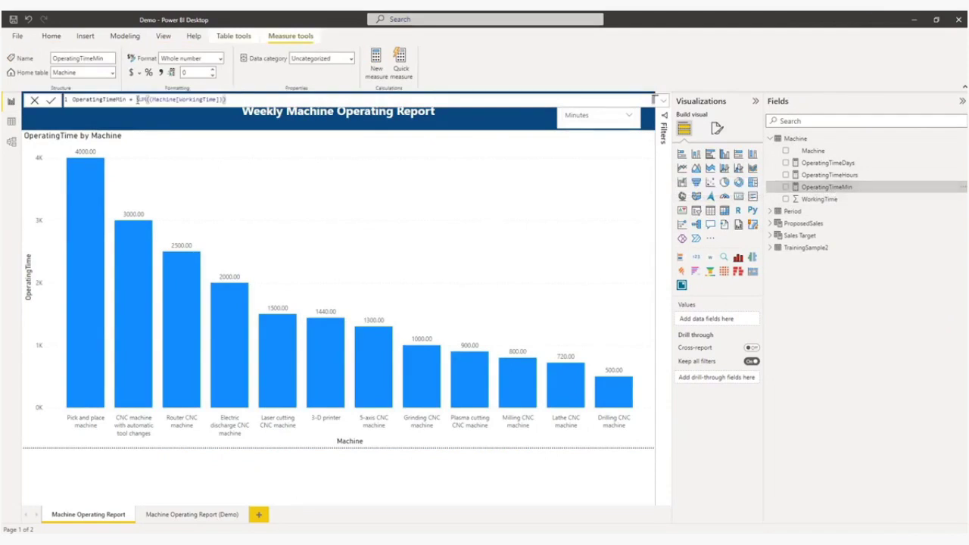
pyautogui.moveTo(137, 99); pyautogui.dragTo(250, 100)
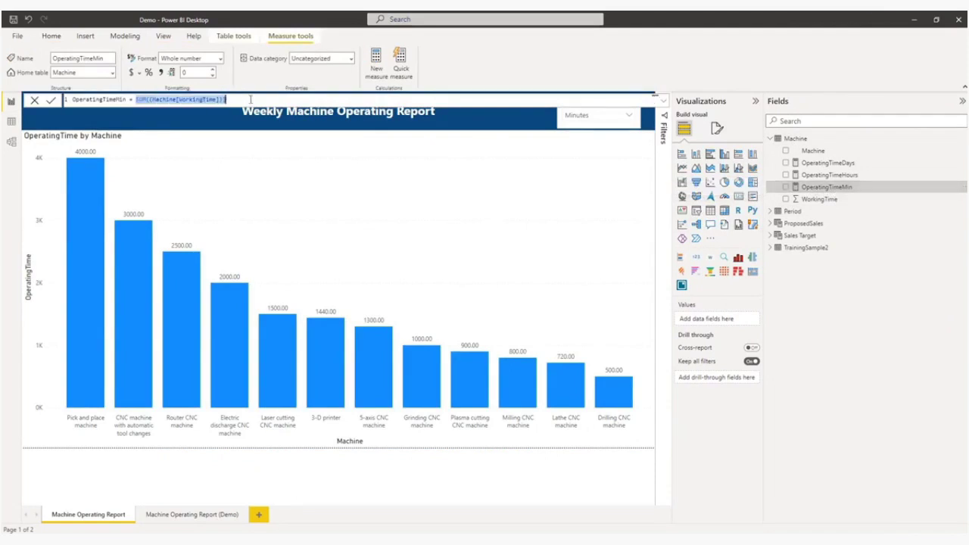
# Review the OperatingTimeHours and OperatingTimeDays formulas, then return to the Home ribbon.
pyautogui.click(831, 177)
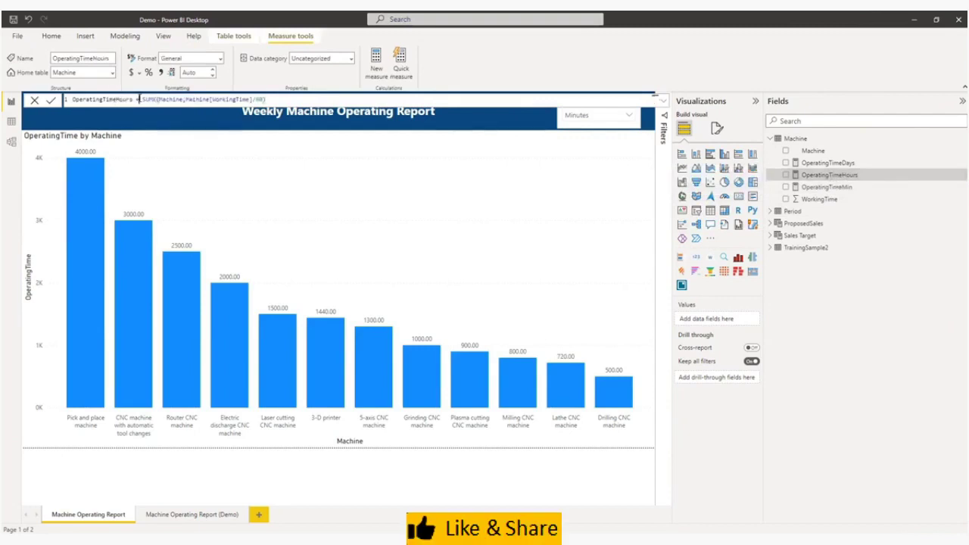
pyautogui.moveTo(144, 99); pyautogui.dragTo(285, 99)
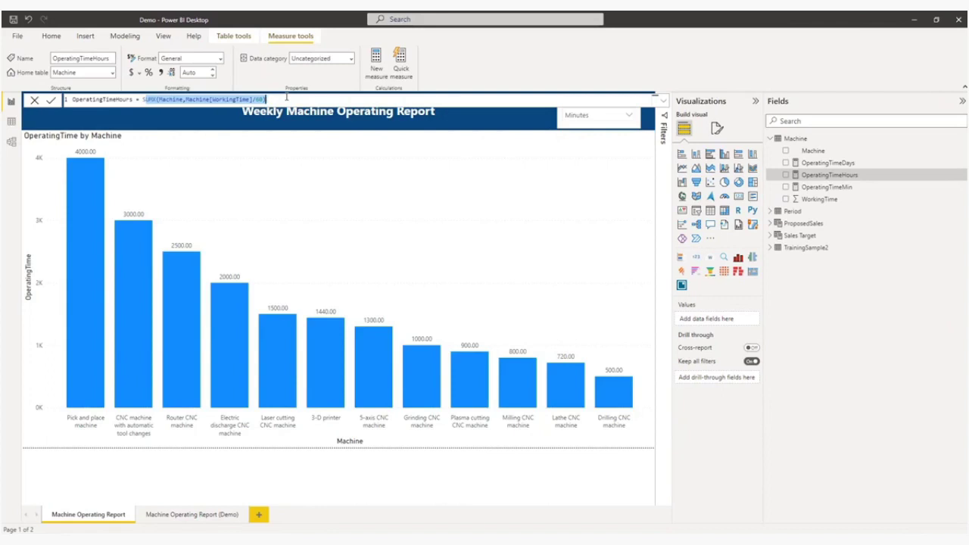
pyautogui.click(833, 164)
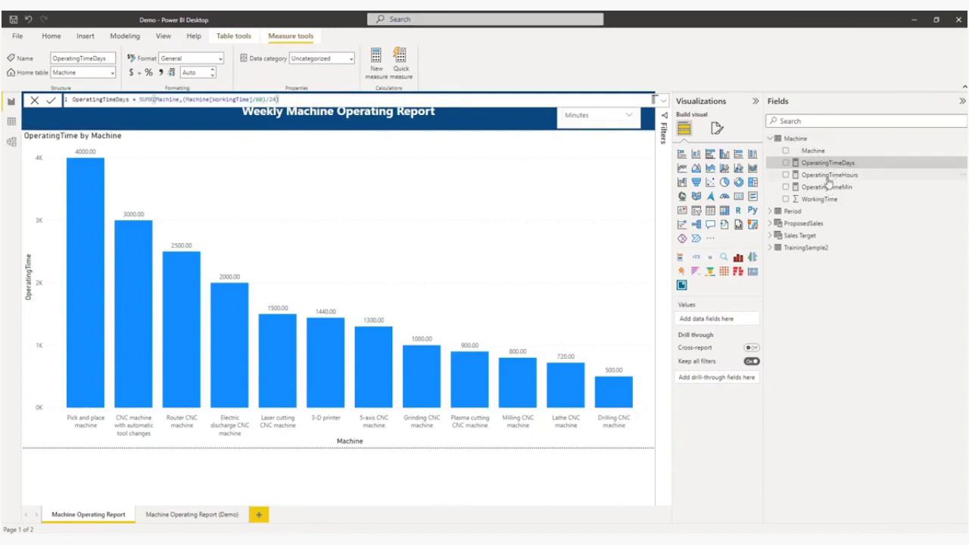
pyautogui.click(54, 36)
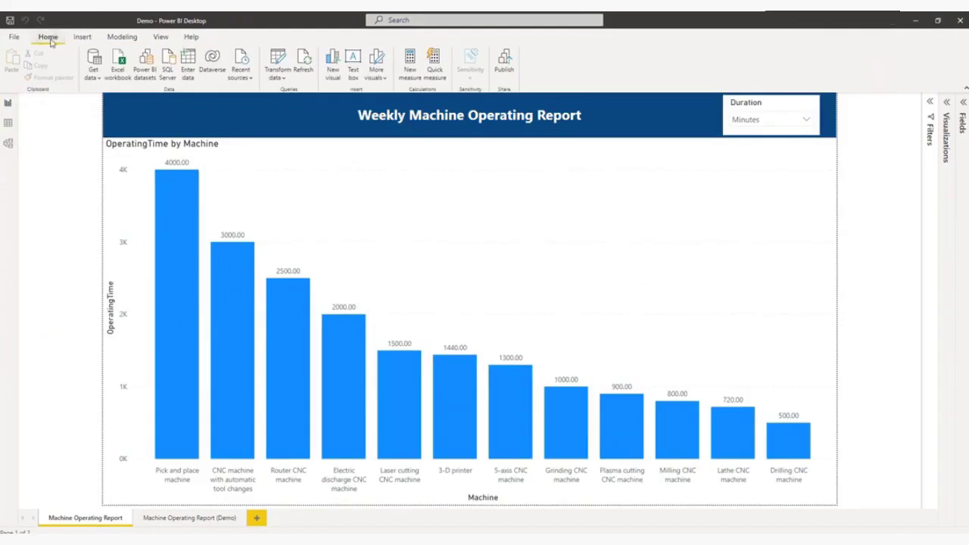
# Open Power Query Editor via Transform data and select the Period query.
pyautogui.click(285, 79)
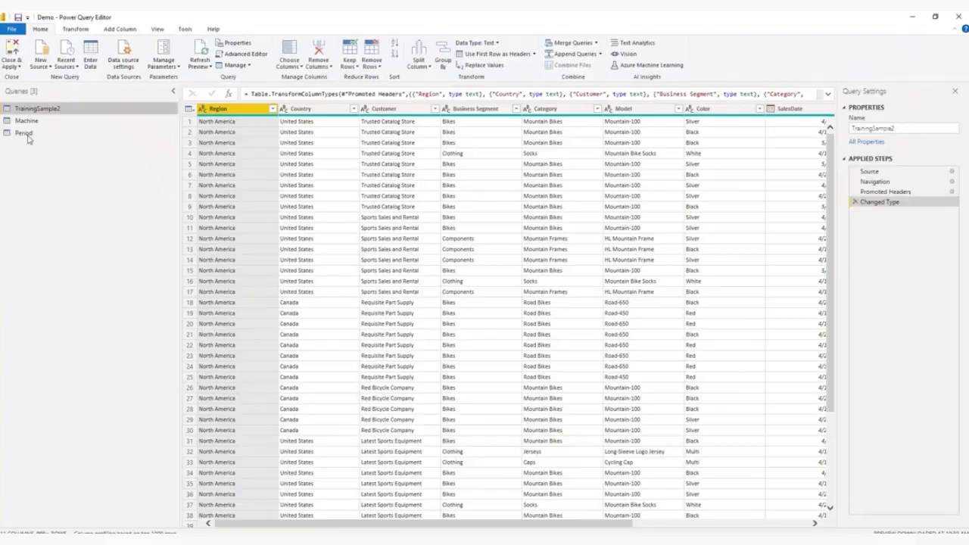
pyautogui.click(25, 134)
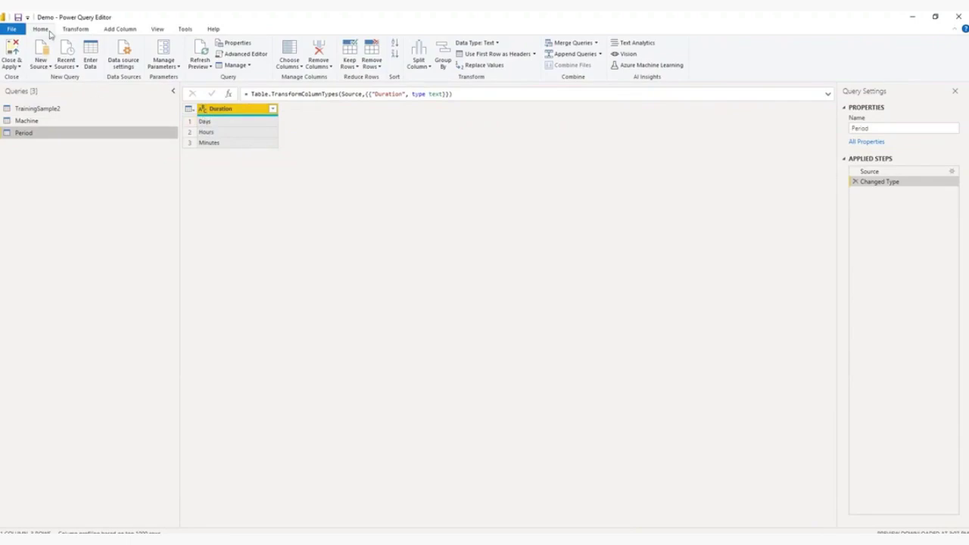
# Draft an entered-data table with a Duration column holding Days, Hours and Minutes.
pyautogui.click(94, 70)
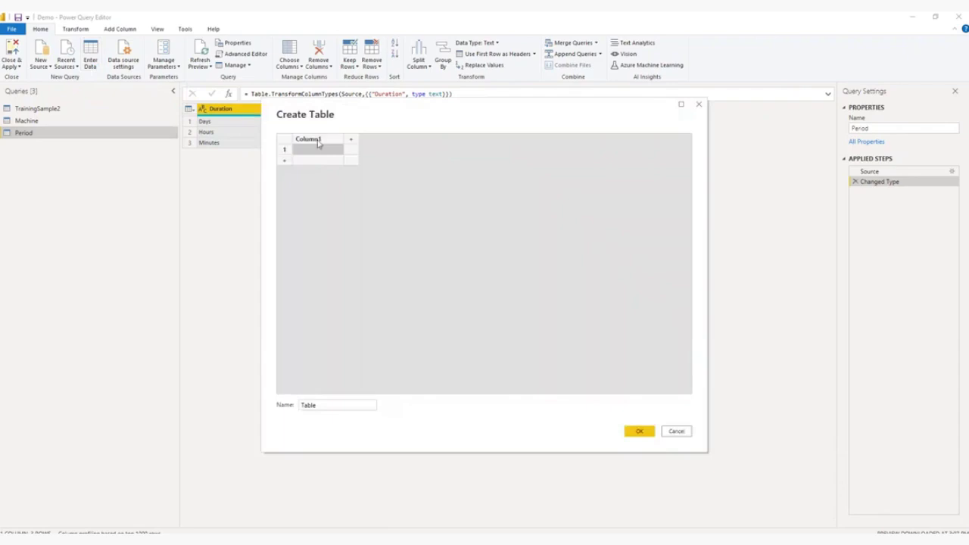
pyautogui.doubleClick(318, 141)
pyautogui.write('Duration')
pyautogui.click(319, 148)
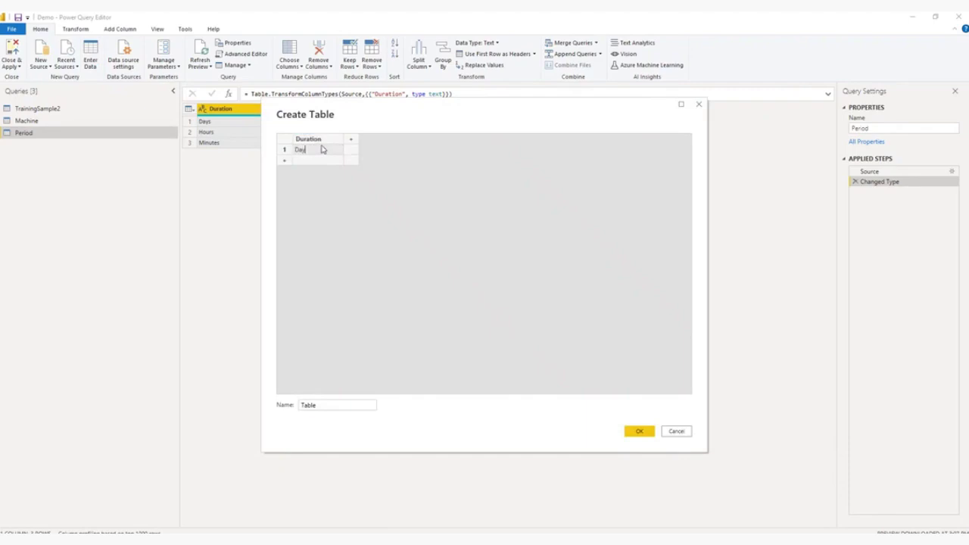
pyautogui.click(317, 160)
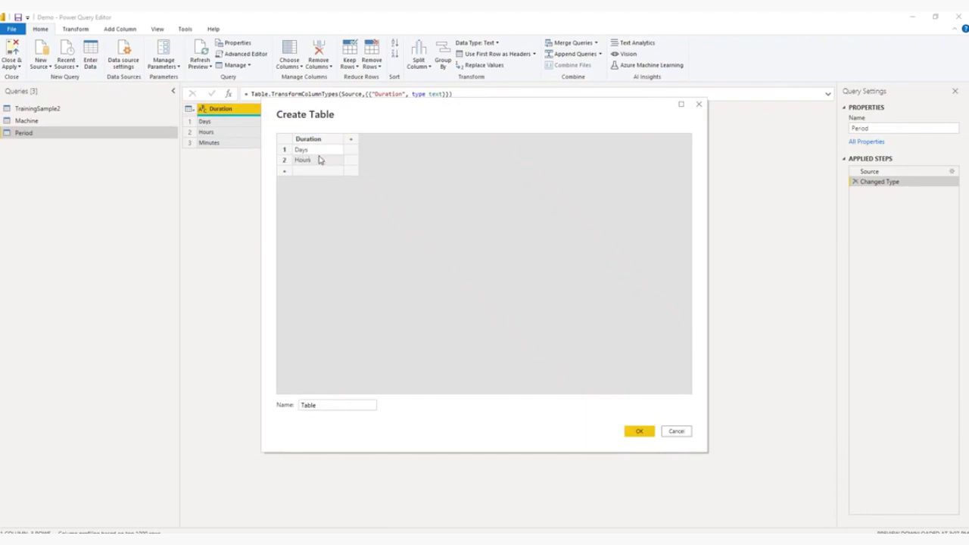
pyautogui.click(315, 171)
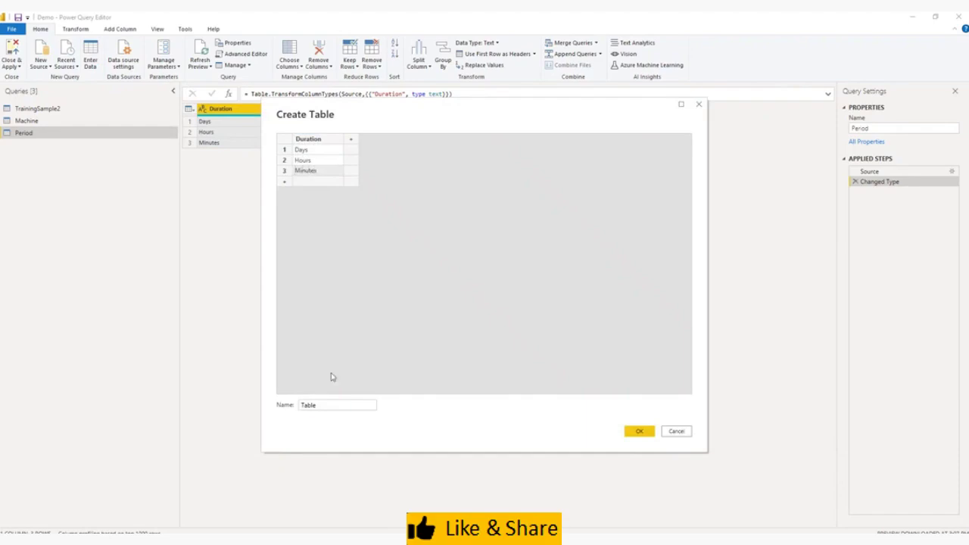
# Discard the new table and close Power Query Editor.
pyautogui.moveTo(317, 405); pyautogui.dragTo(274, 405)
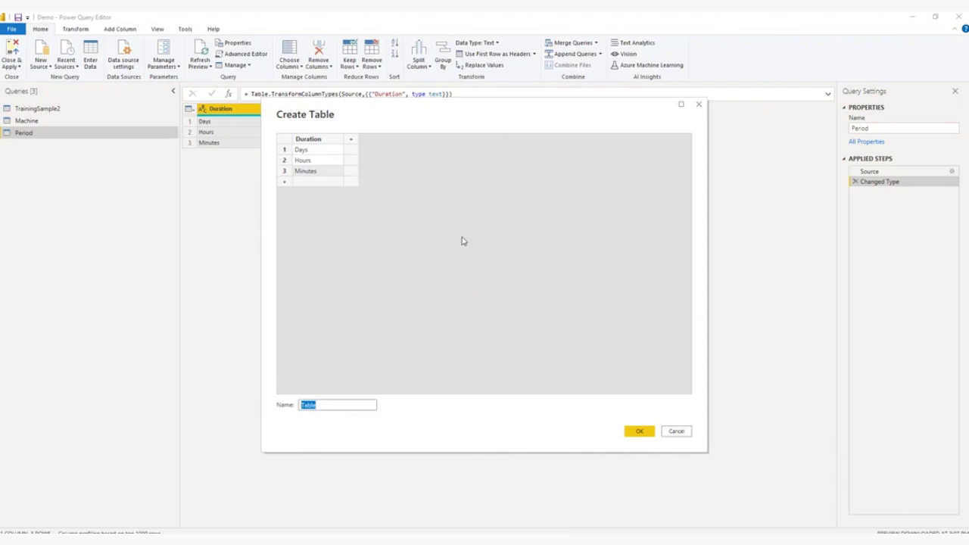
pyautogui.click(678, 432)
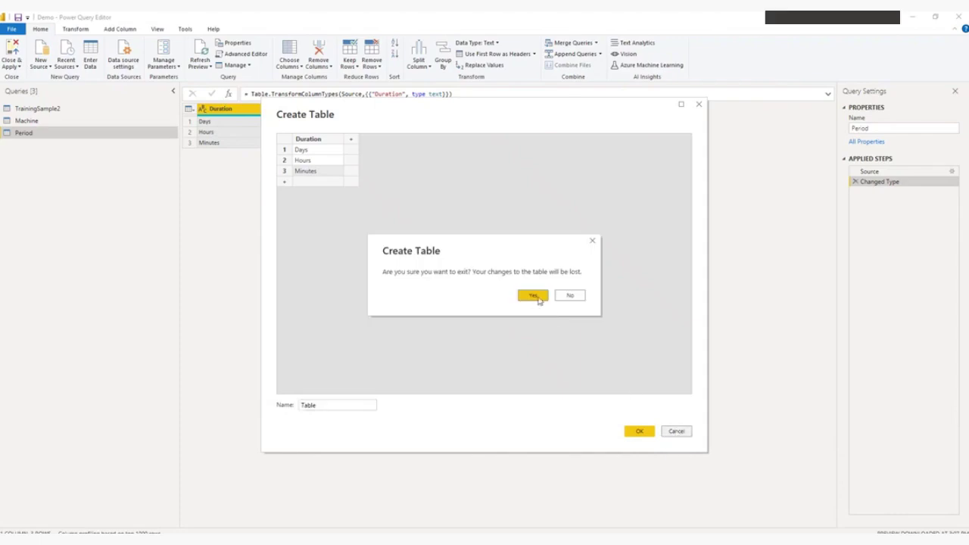
pyautogui.click(540, 299)
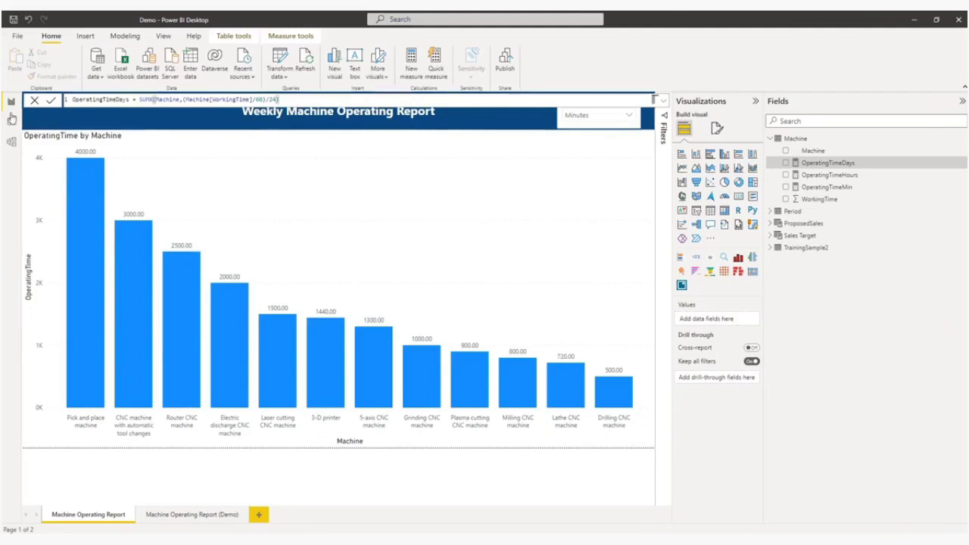
# Check the Machine and Period tables in Data view, then open the Machine Operating Report (Demo) page.
pyautogui.click(12, 119)
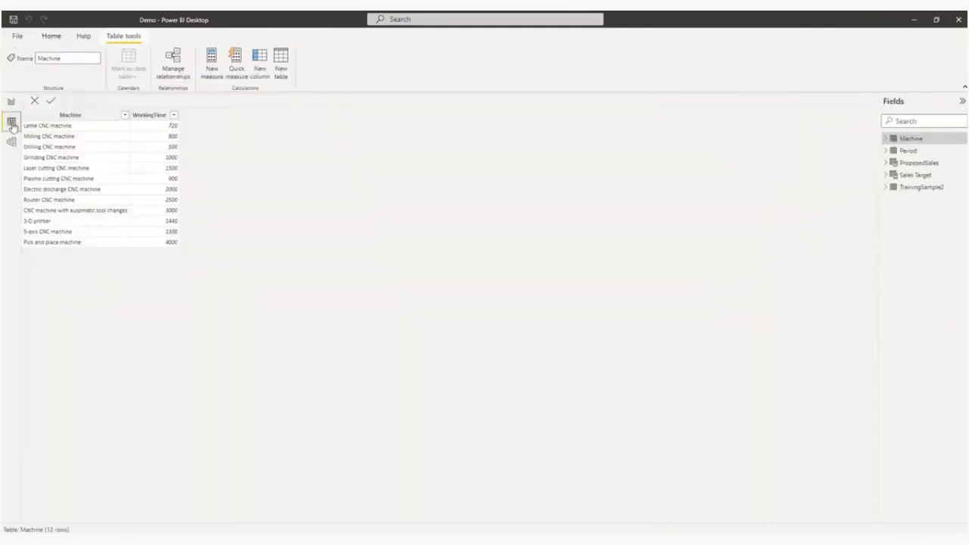
pyautogui.click(908, 150)
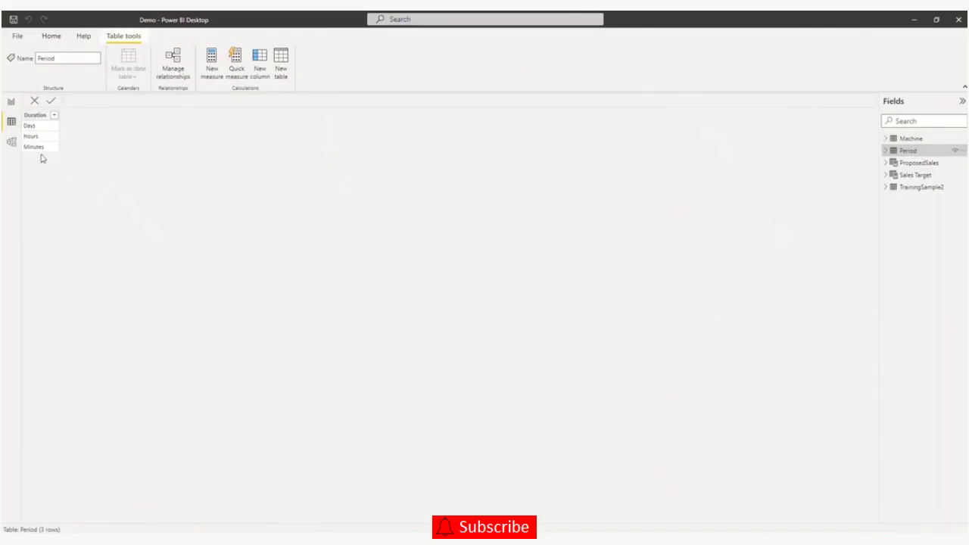
pyautogui.click(11, 101)
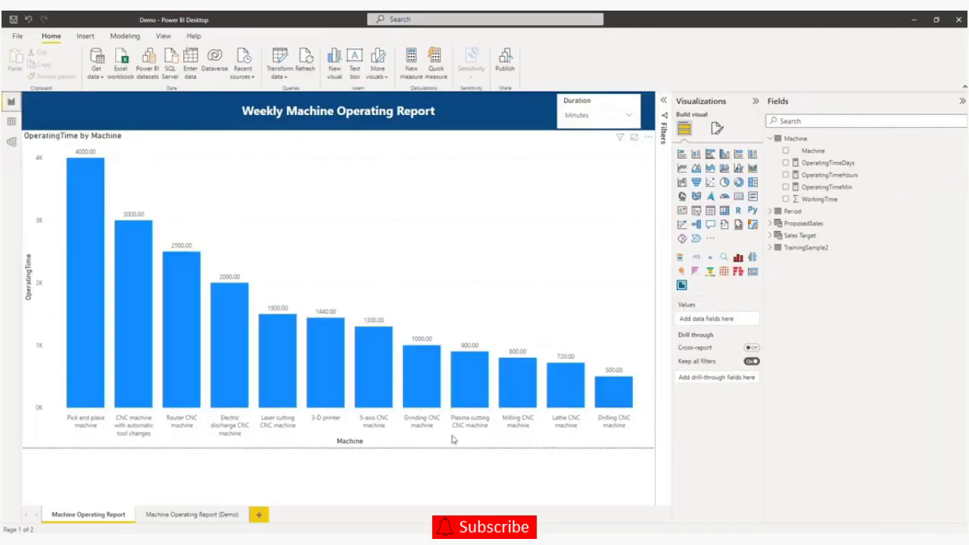
pyautogui.click(198, 515)
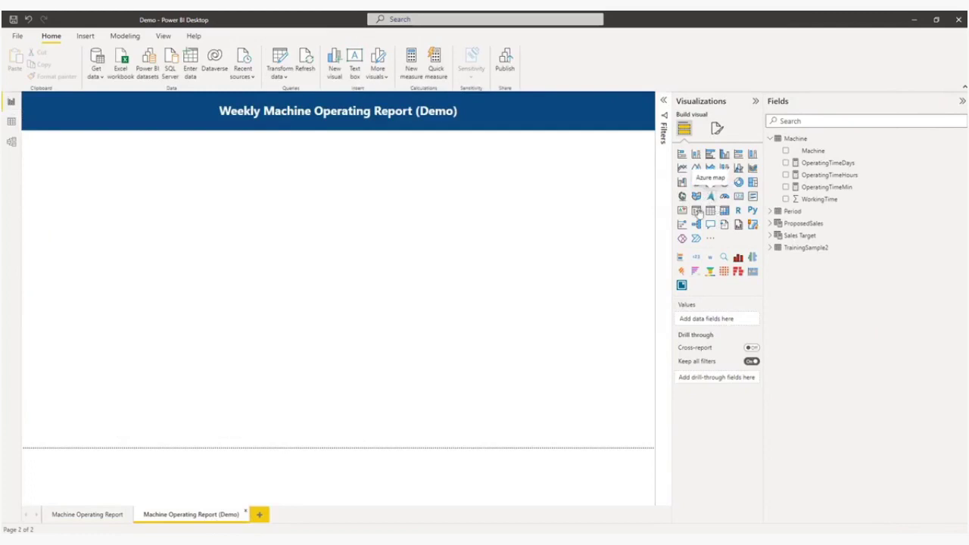
# Add a slicer filled with the Period table's Duration field.
pyautogui.click(697, 211)
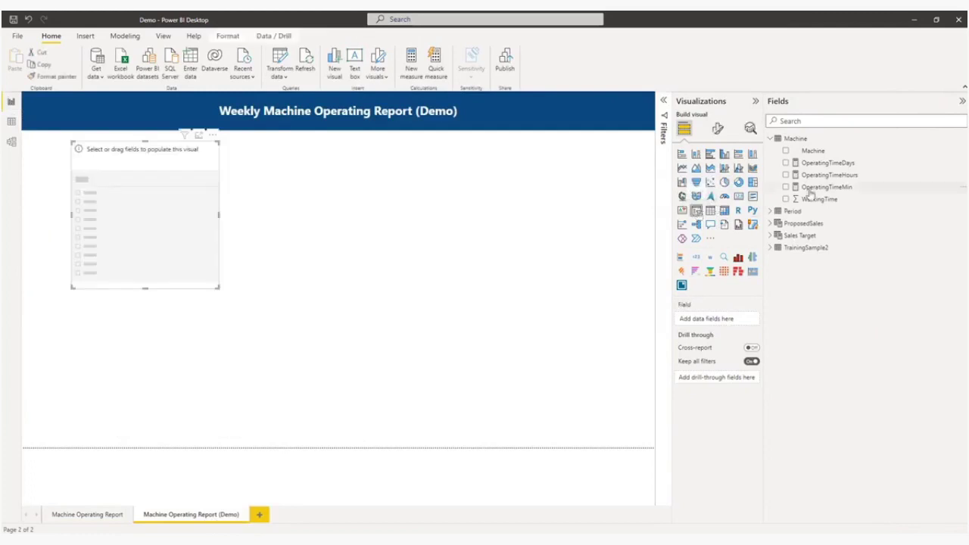
pyautogui.click(770, 212)
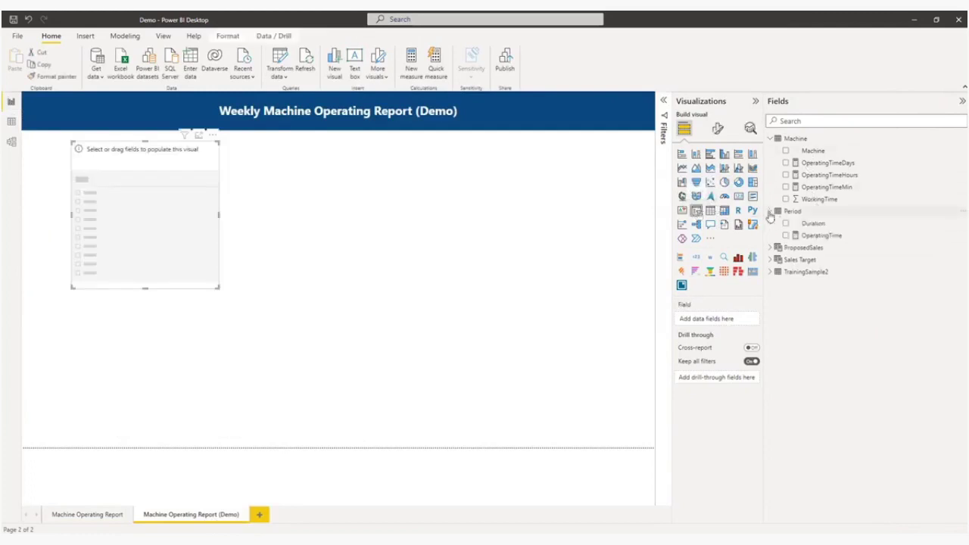
pyautogui.moveTo(812, 226); pyautogui.dragTo(723, 319)
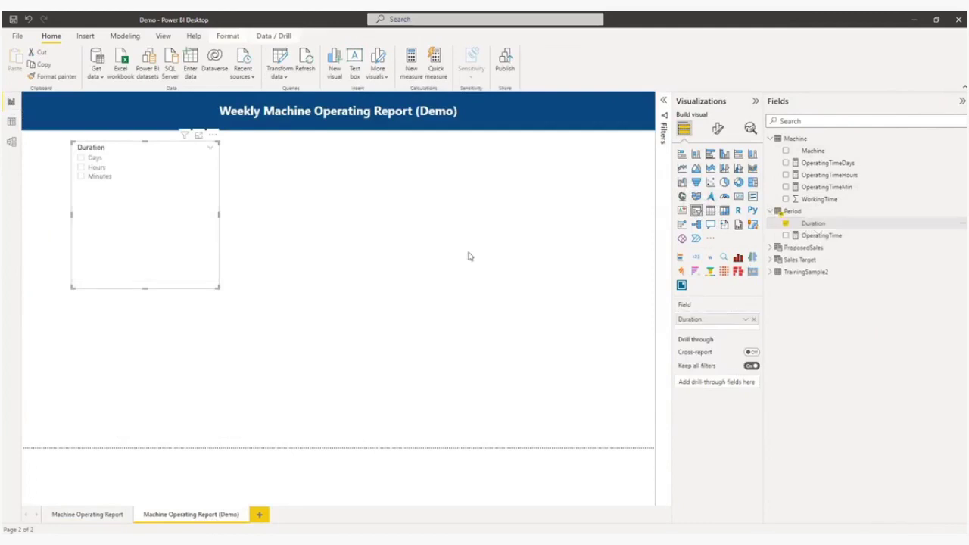
# Make the slicer a compact dropdown placed at the title banner's top right.
pyautogui.click(212, 153)
pyautogui.click(229, 177)
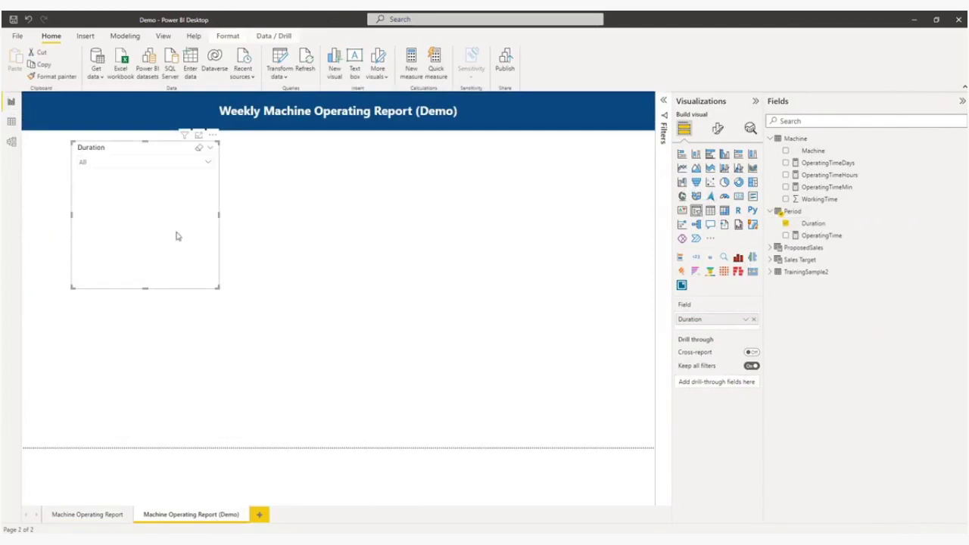
pyautogui.moveTo(148, 289); pyautogui.dragTo(153, 181)
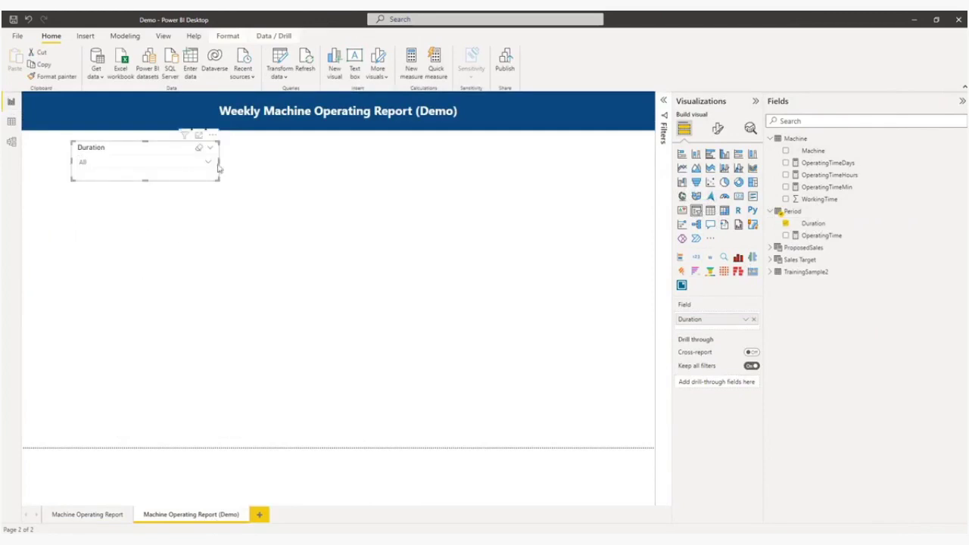
pyautogui.moveTo(218, 161); pyautogui.dragTo(597, 99)
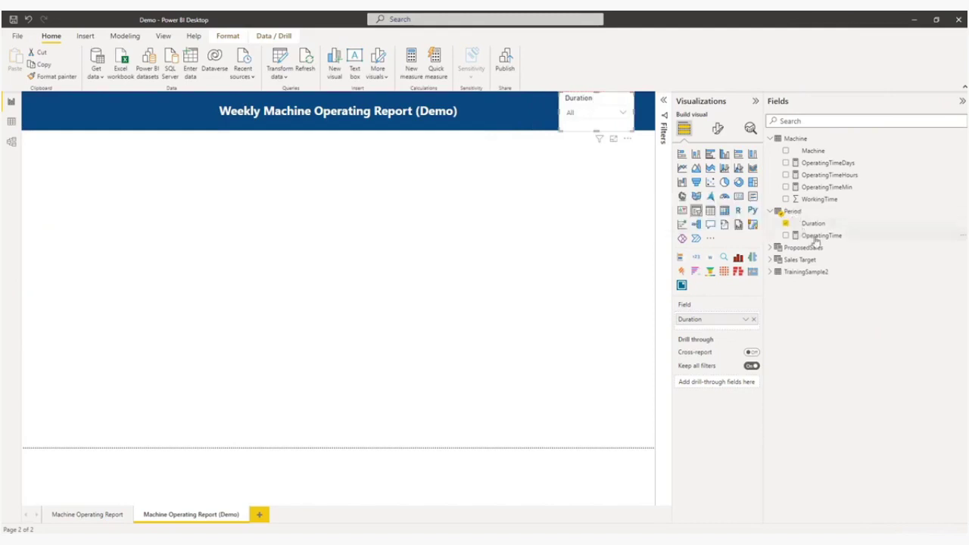
pyautogui.click(819, 237)
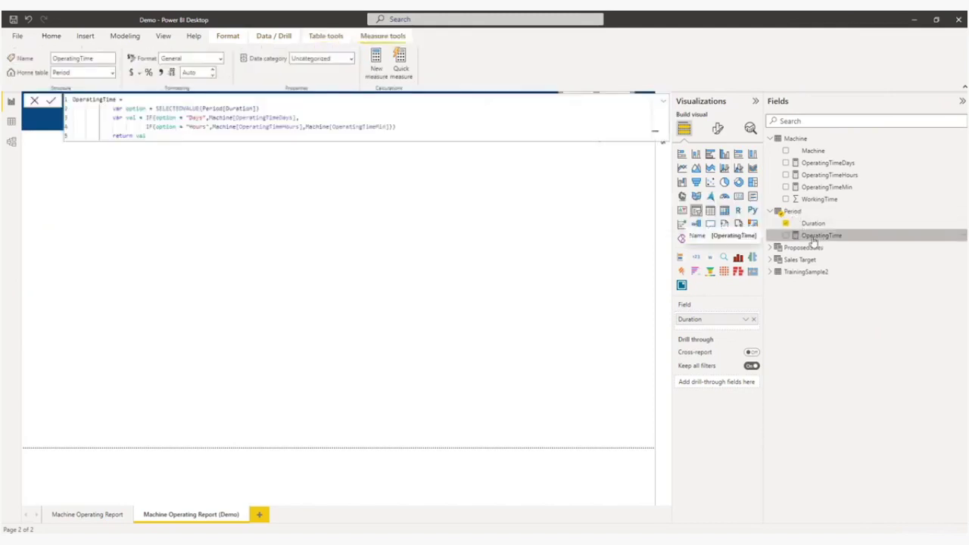
pyautogui.moveTo(110, 109); pyautogui.dragTo(148, 109)
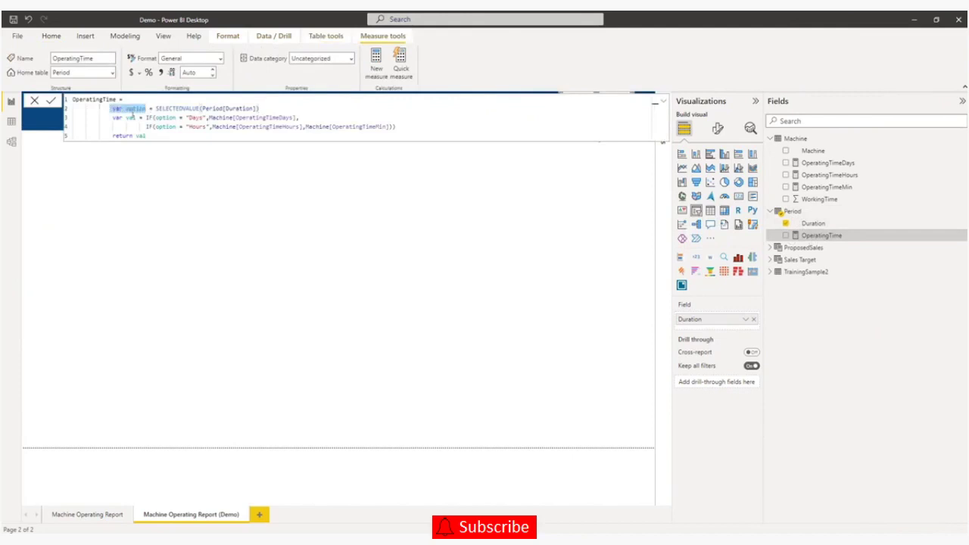
pyautogui.click(132, 117)
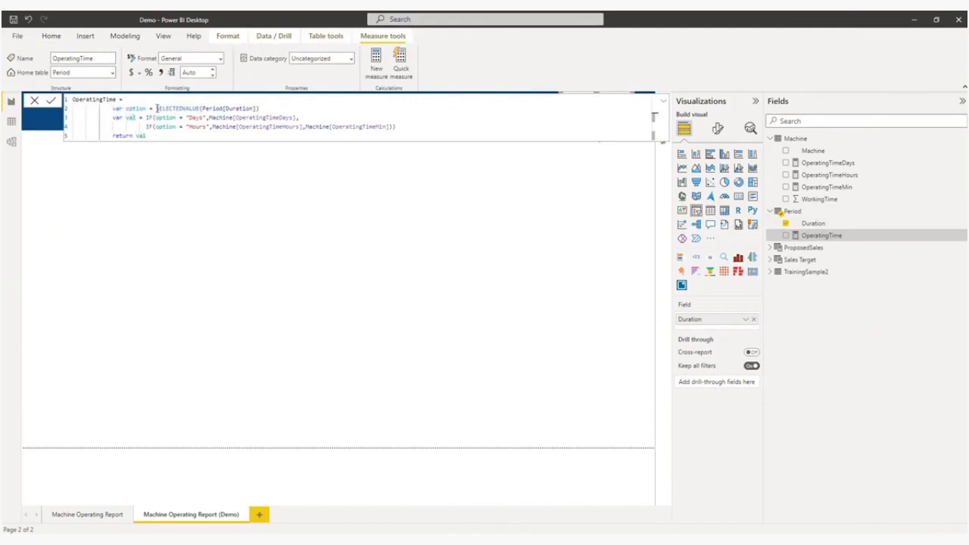
pyautogui.moveTo(156, 108); pyautogui.dragTo(200, 108)
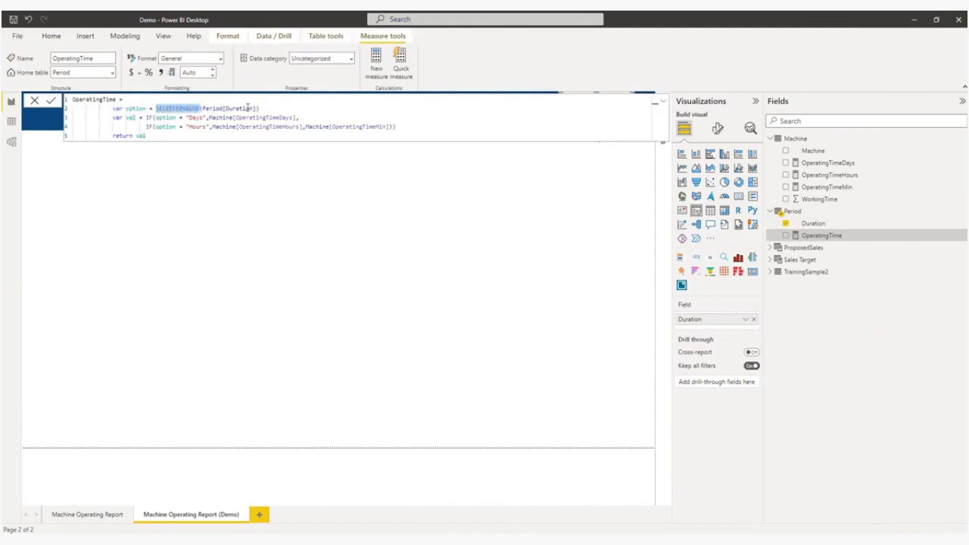
pyautogui.moveTo(259, 108); pyautogui.dragTo(99, 108)
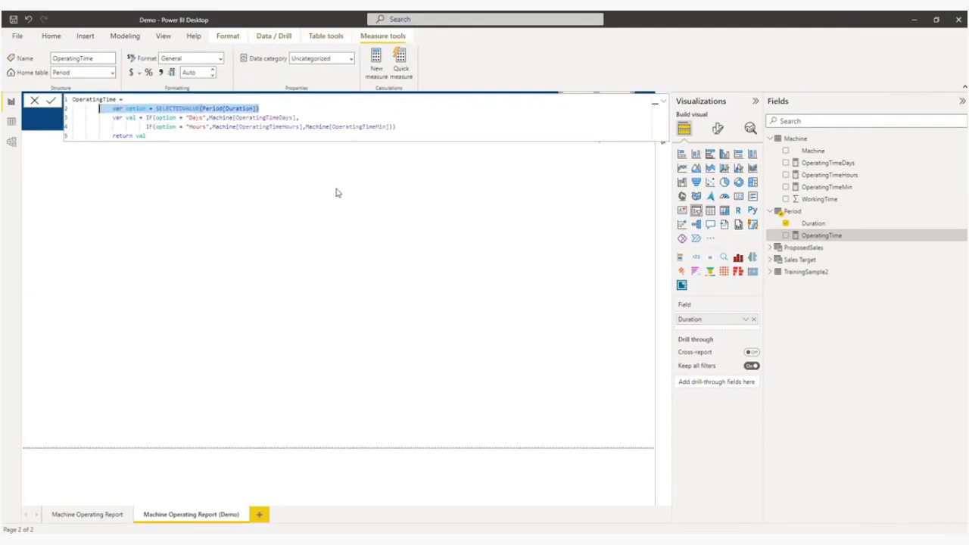
pyautogui.click(138, 108)
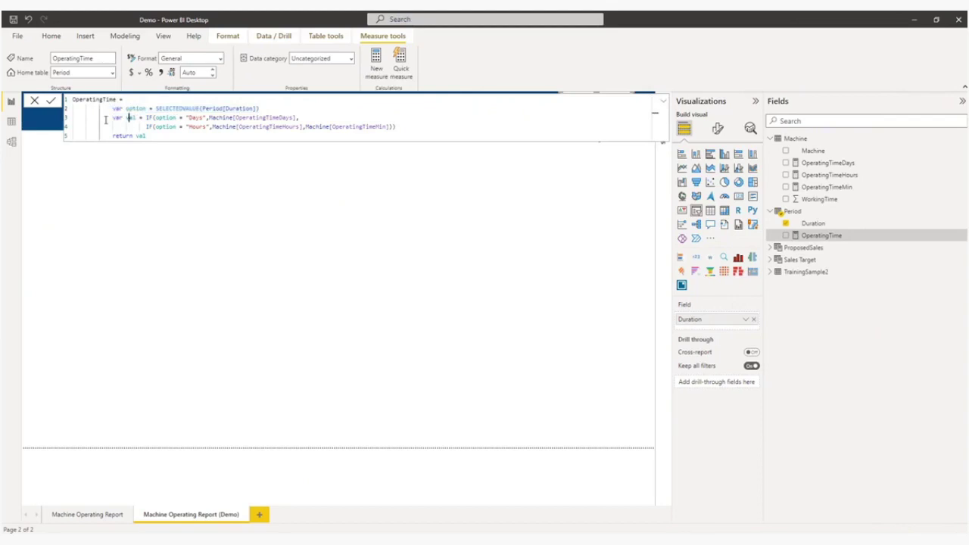
pyautogui.moveTo(109, 119); pyautogui.dragTo(303, 118)
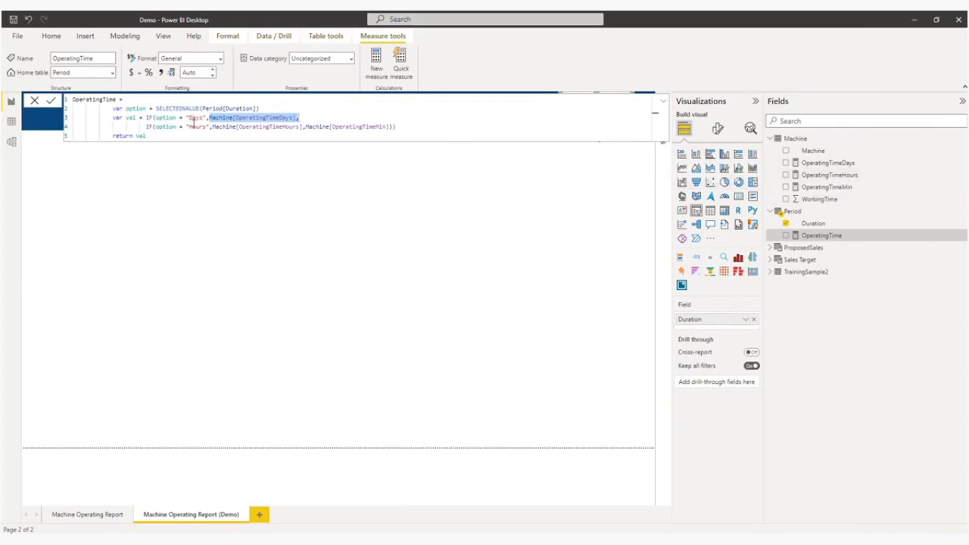
pyautogui.moveTo(306, 126); pyautogui.dragTo(386, 127)
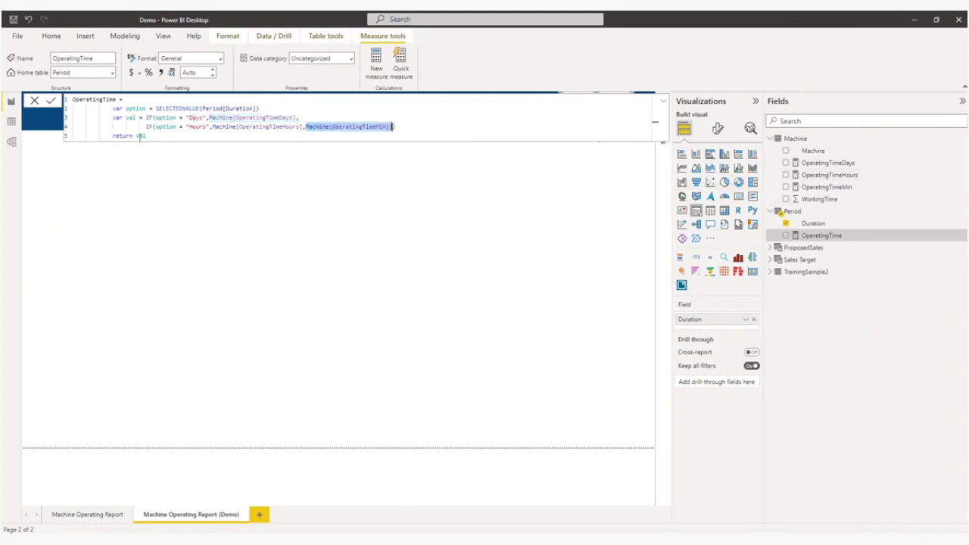
pyautogui.moveTo(134, 136); pyautogui.dragTo(147, 136)
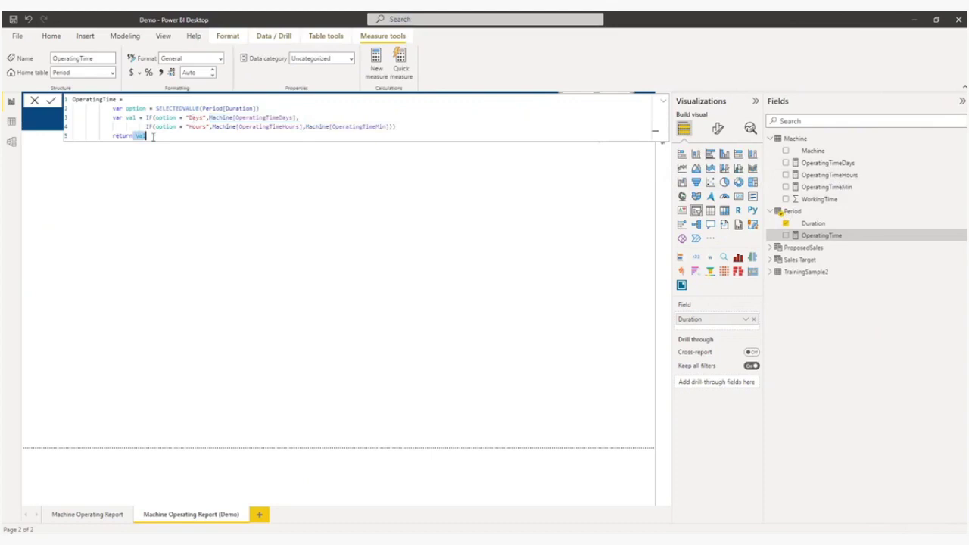
pyautogui.click(462, 122)
# Add an empty column chart and enlarge it to fill most of the page.
pyautogui.press('Return')
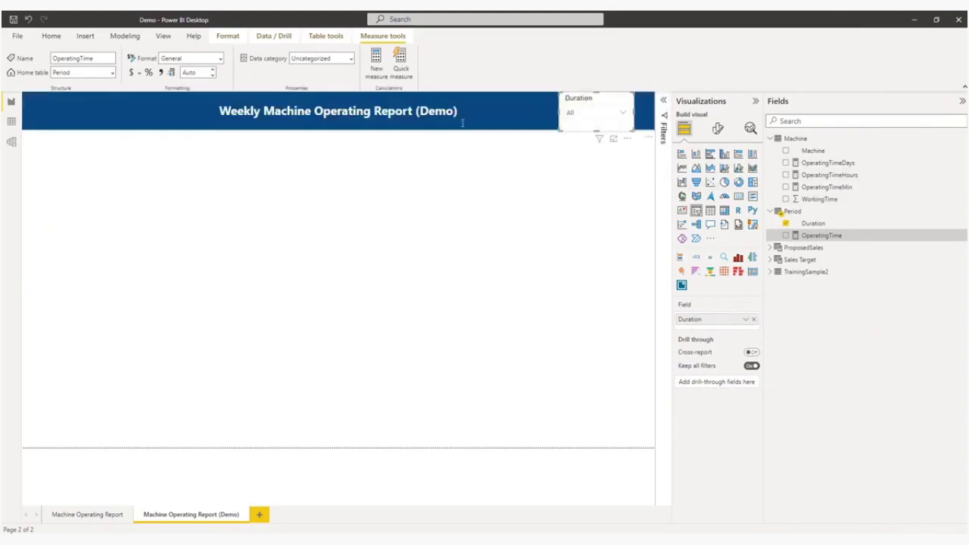
pyautogui.click(439, 220)
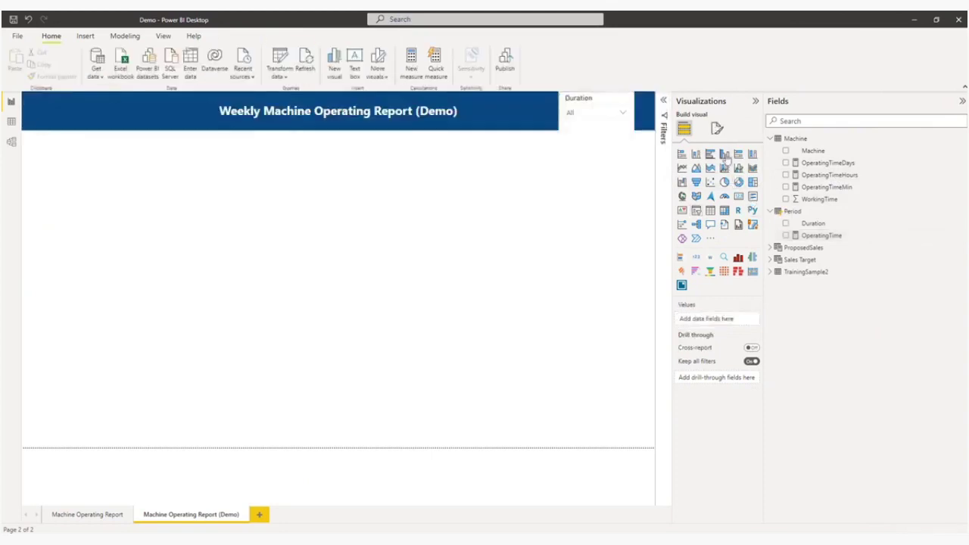
pyautogui.click(725, 155)
pyautogui.moveTo(168, 231); pyautogui.dragTo(114, 220)
pyautogui.moveTo(168, 277); pyautogui.dragTo(593, 464)
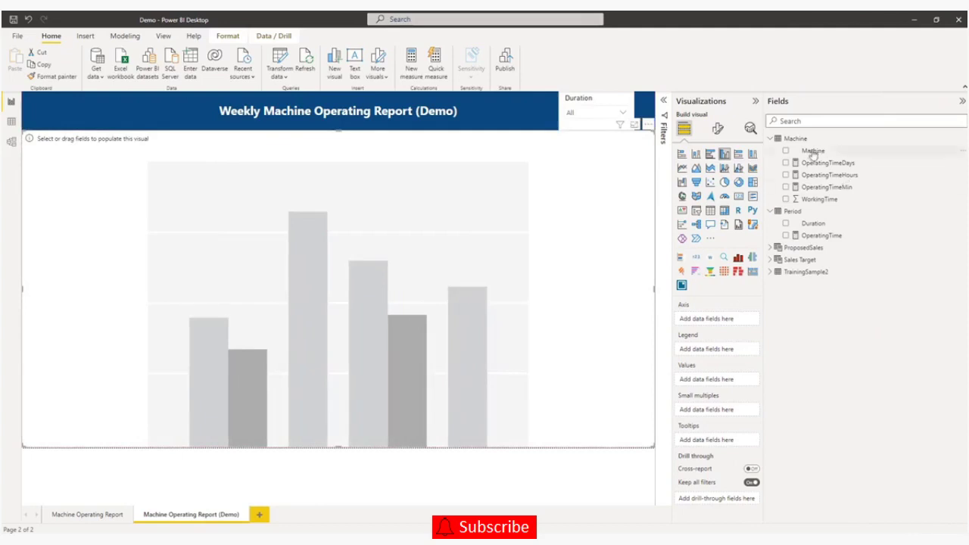
# Plot OperatingTime by Machine and commit the OperatingTime measure formula.
pyautogui.moveTo(808, 151); pyautogui.dragTo(707, 320)
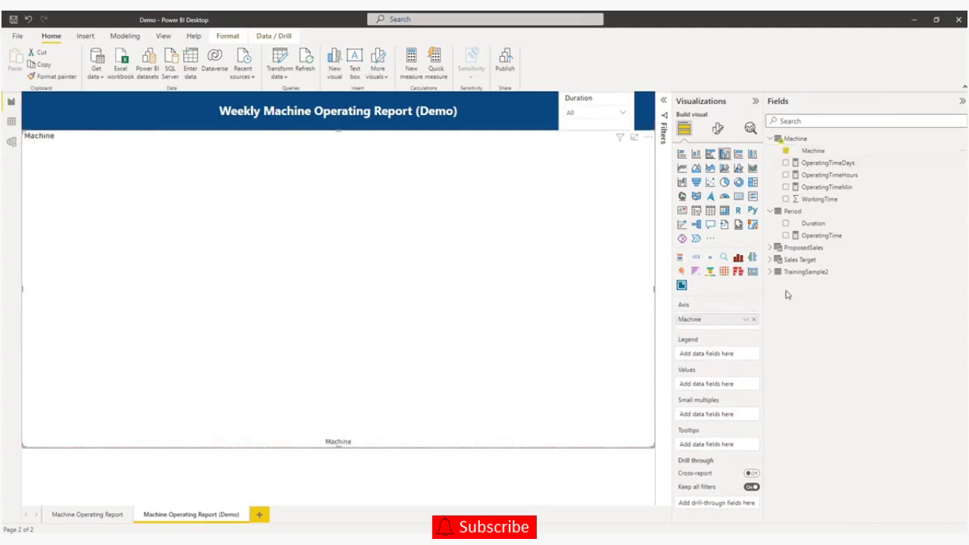
pyautogui.click(830, 238)
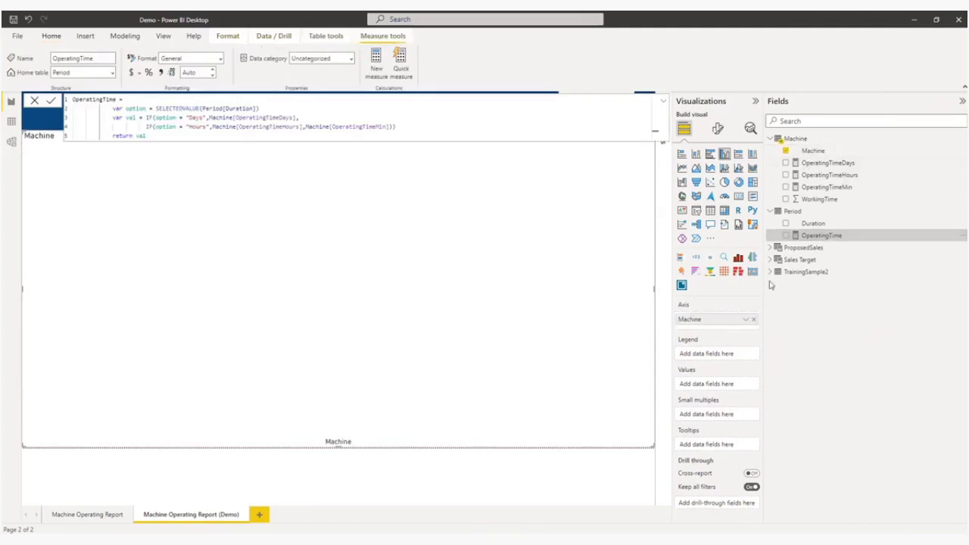
pyautogui.moveTo(825, 239); pyautogui.dragTo(722, 388)
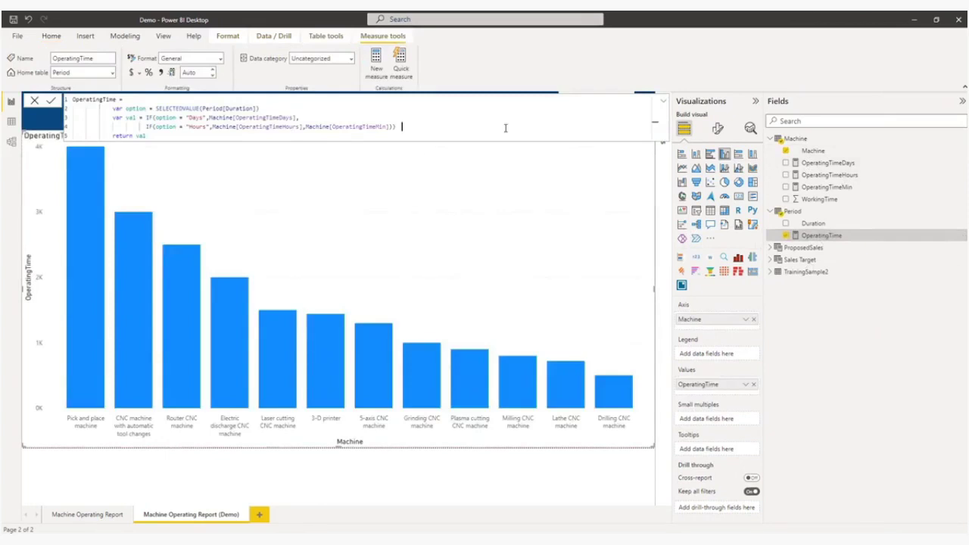
pyautogui.click(50, 100)
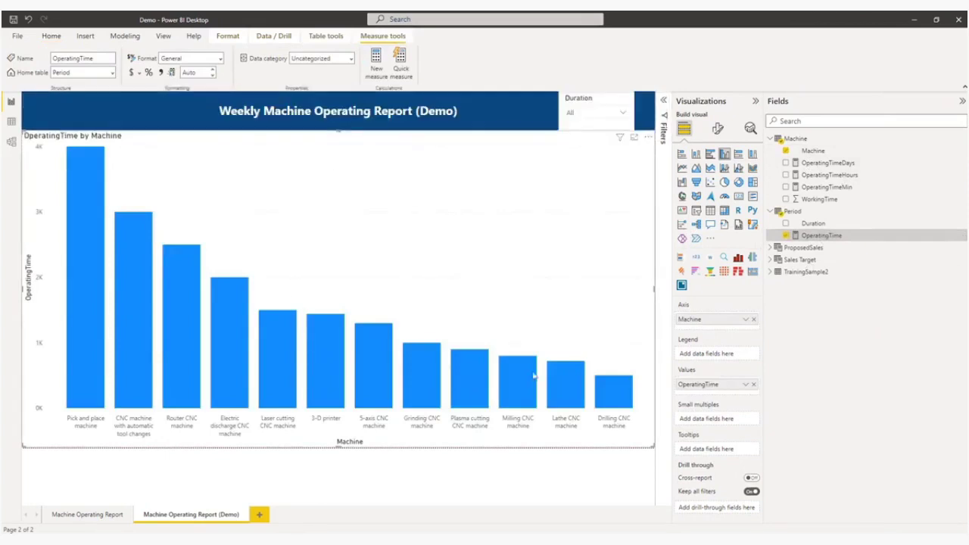
# Turn on the chart's data labels with Auto position and display units set to None.
pyautogui.click(719, 131)
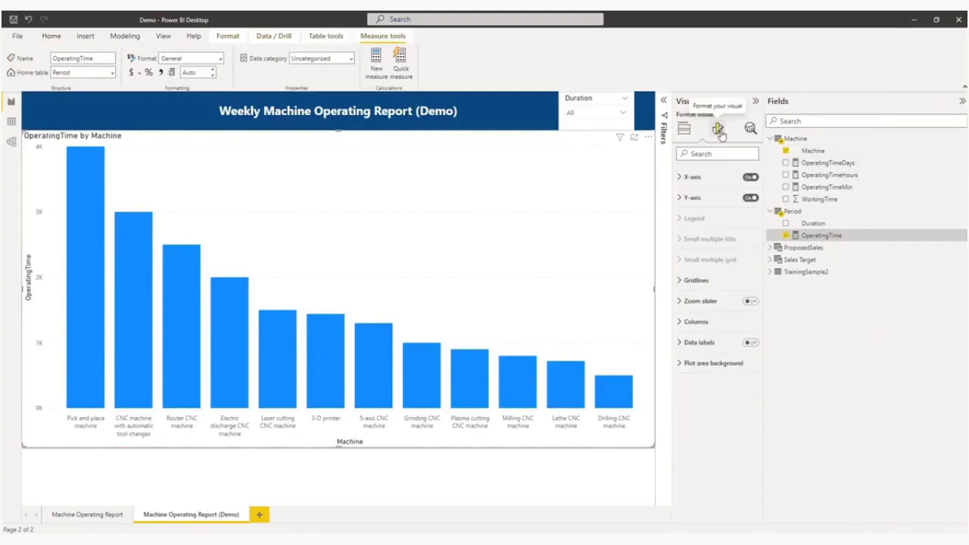
pyautogui.click(750, 362)
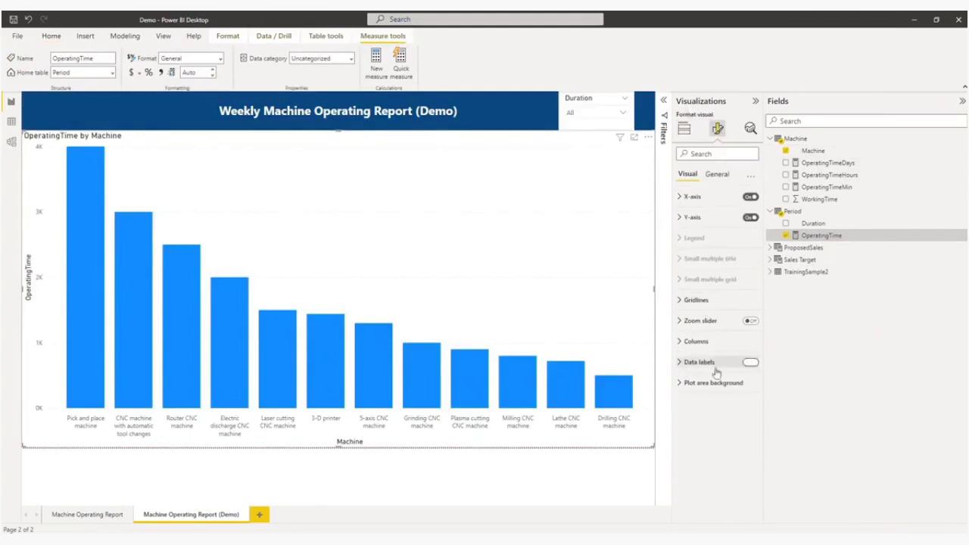
pyautogui.click(681, 363)
pyautogui.scroll(-1, 719, 401)
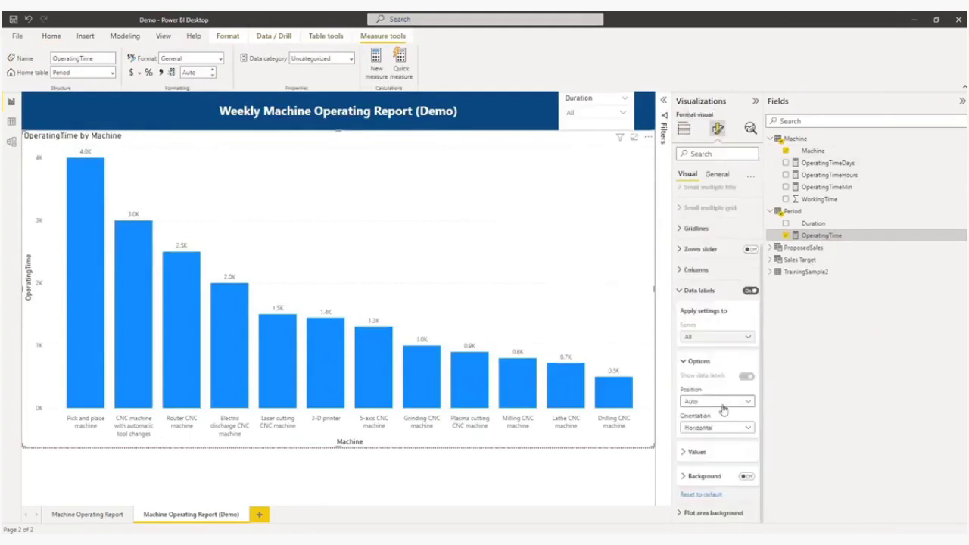
pyautogui.click(713, 402)
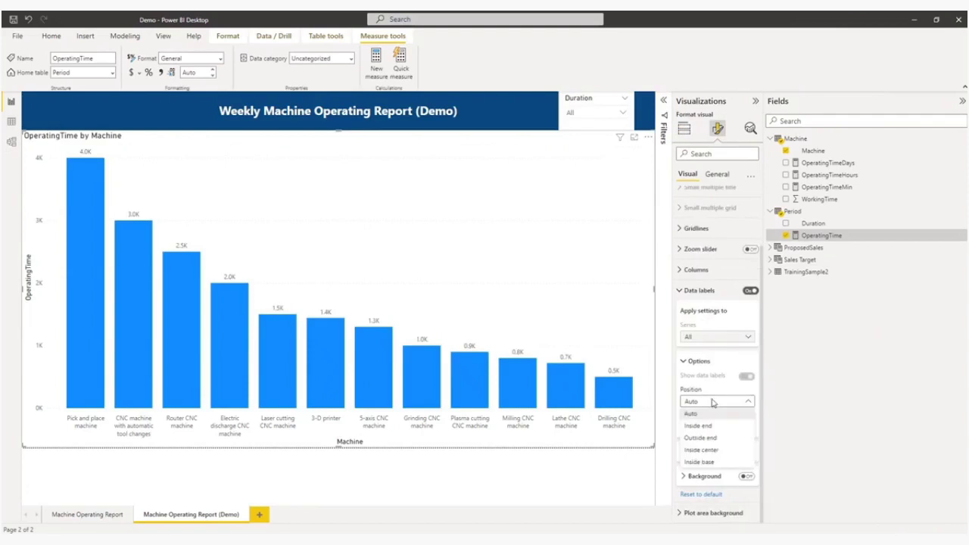
pyautogui.click(713, 402)
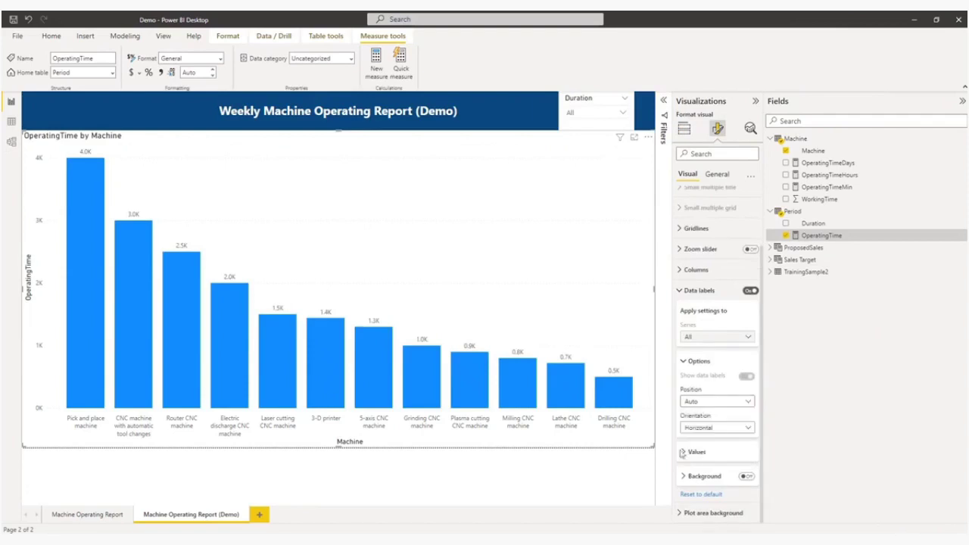
pyautogui.click(687, 453)
pyautogui.scroll(-2, 693, 447)
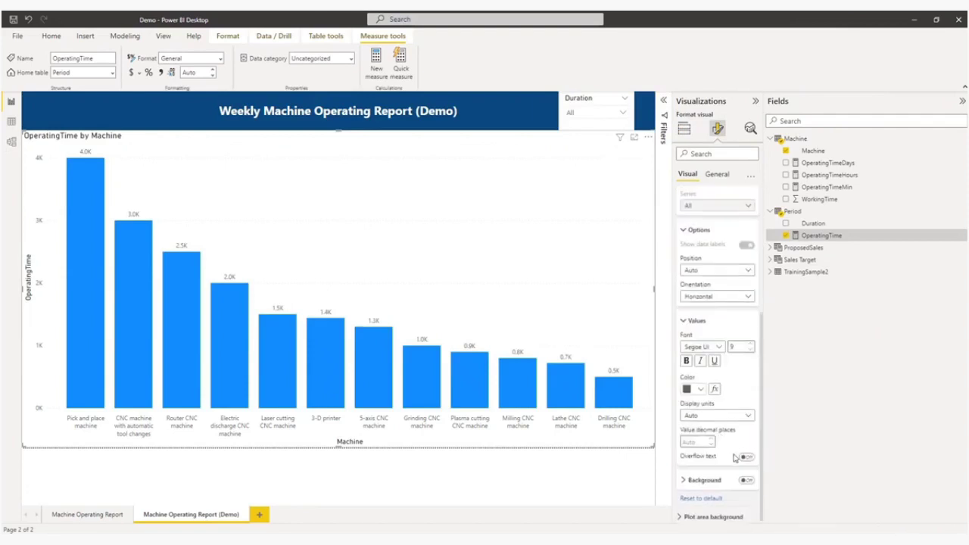
pyautogui.click(708, 413)
pyautogui.click(695, 436)
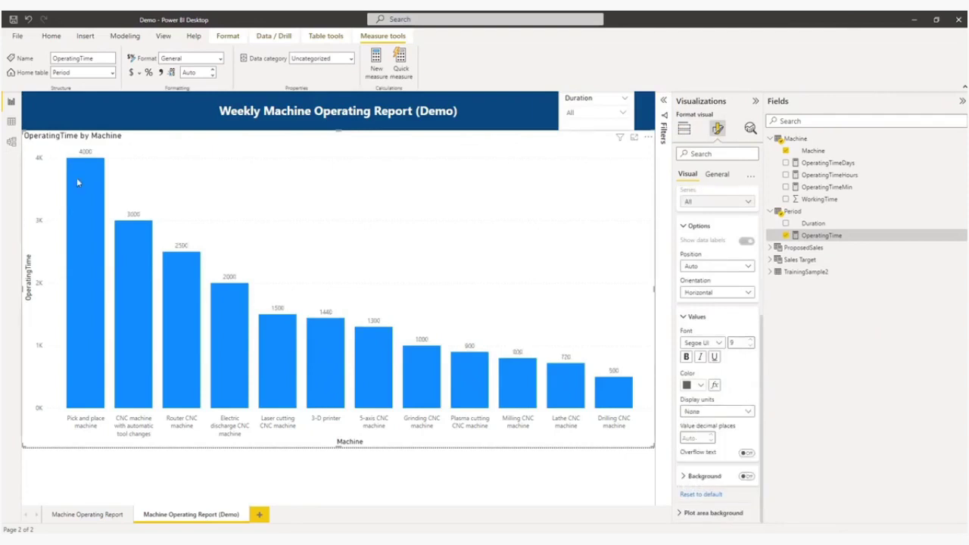
pyautogui.click(595, 103)
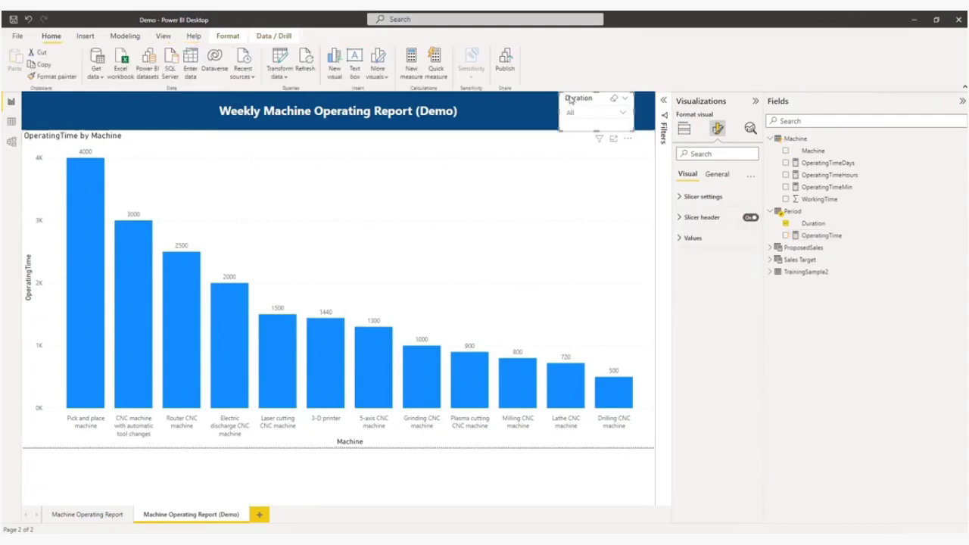
# Turn on Single select in the Duration slicer's Selection settings.
pyautogui.click(681, 197)
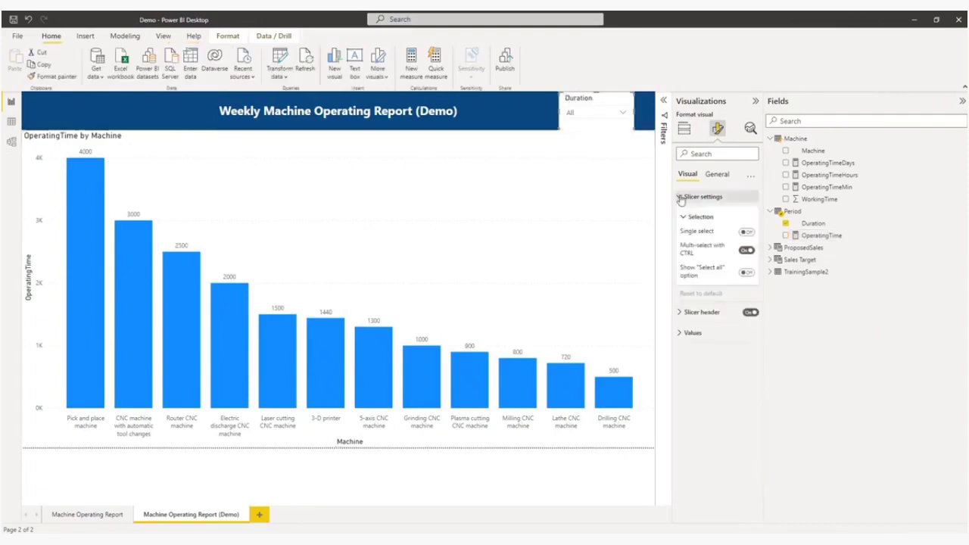
pyautogui.click(748, 232)
pyautogui.click(749, 232)
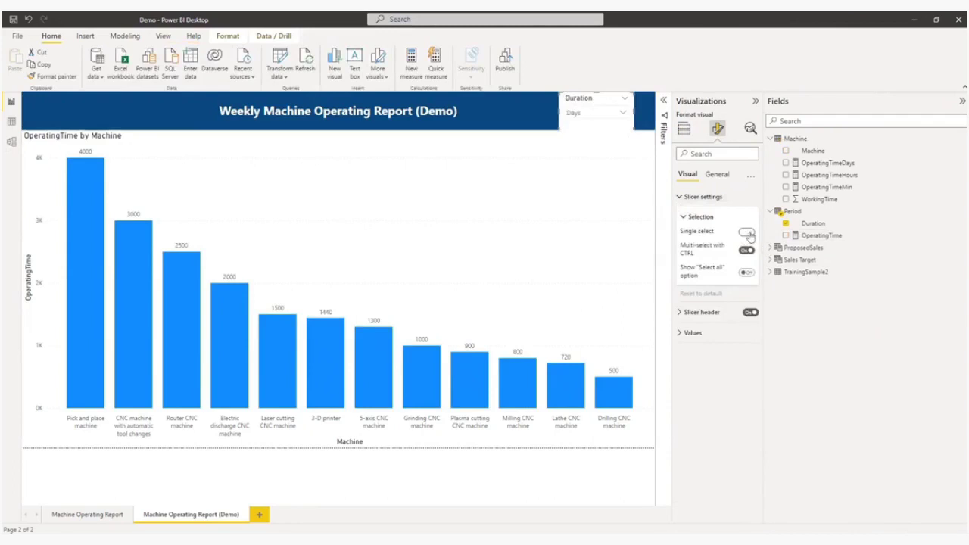
pyautogui.click(284, 246)
pyautogui.click(684, 130)
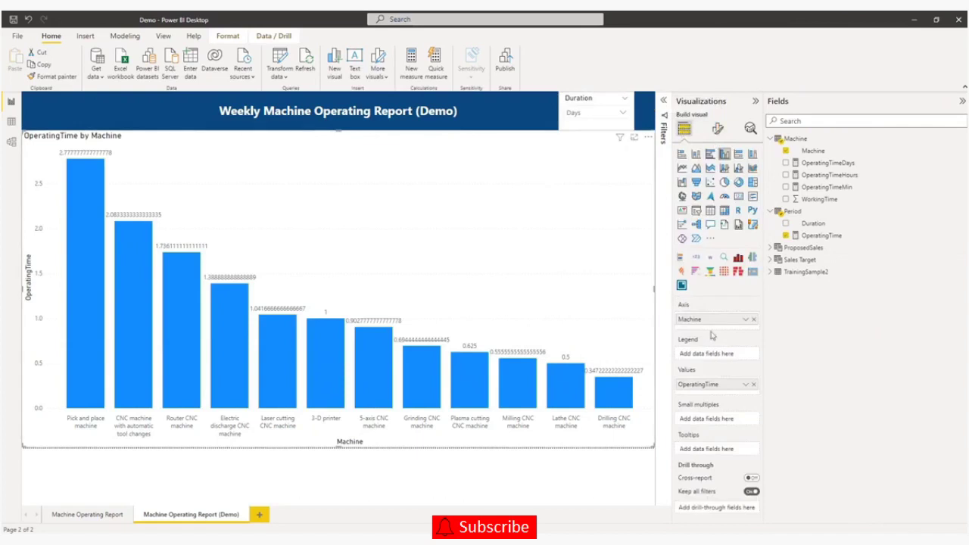
# Set the chart's data label value decimal places to 2.
pyautogui.click(718, 128)
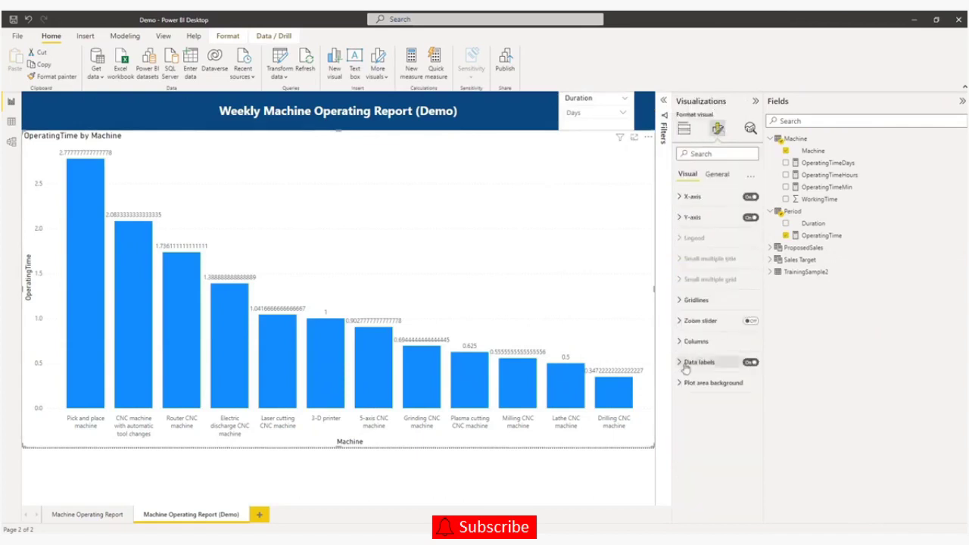
pyautogui.click(689, 363)
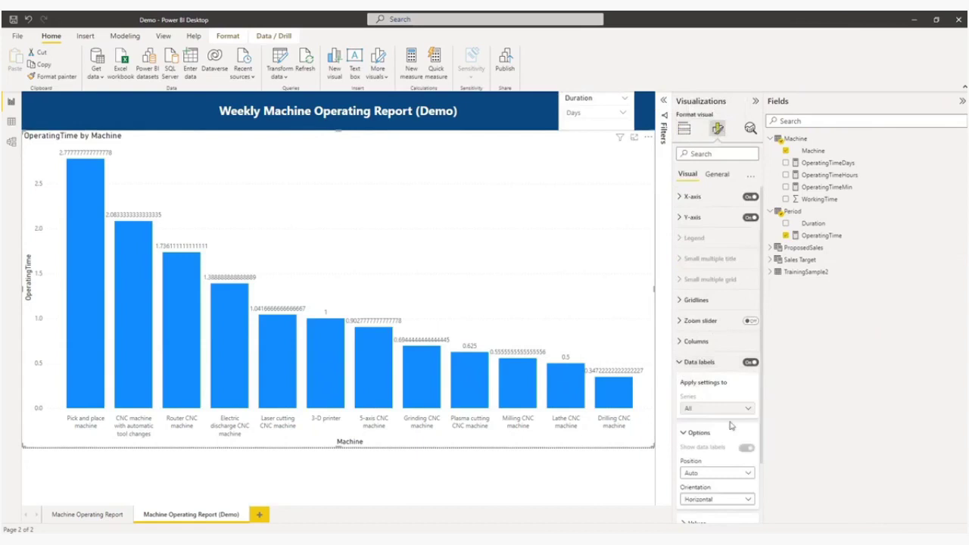
pyautogui.scroll(-1, 731, 426)
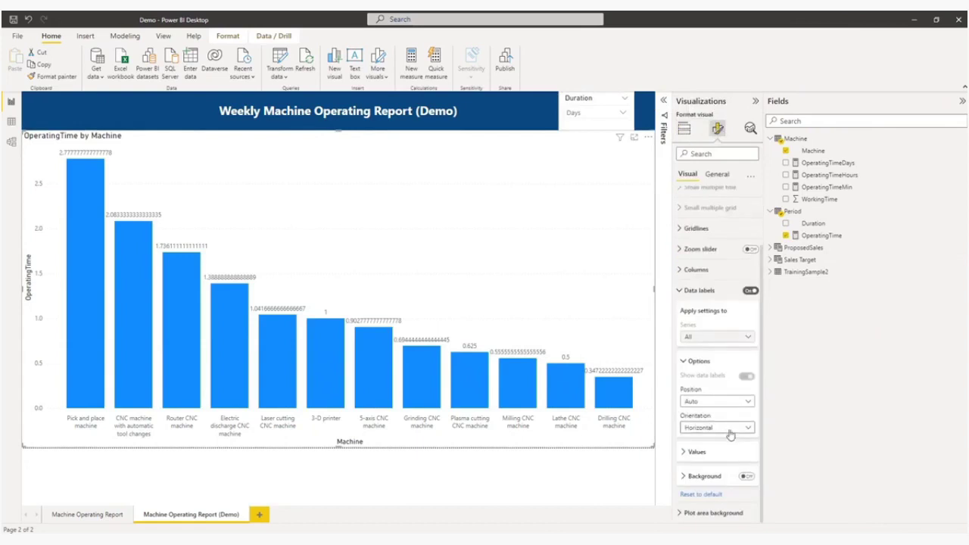
pyautogui.click(695, 457)
pyautogui.scroll(-2, 696, 459)
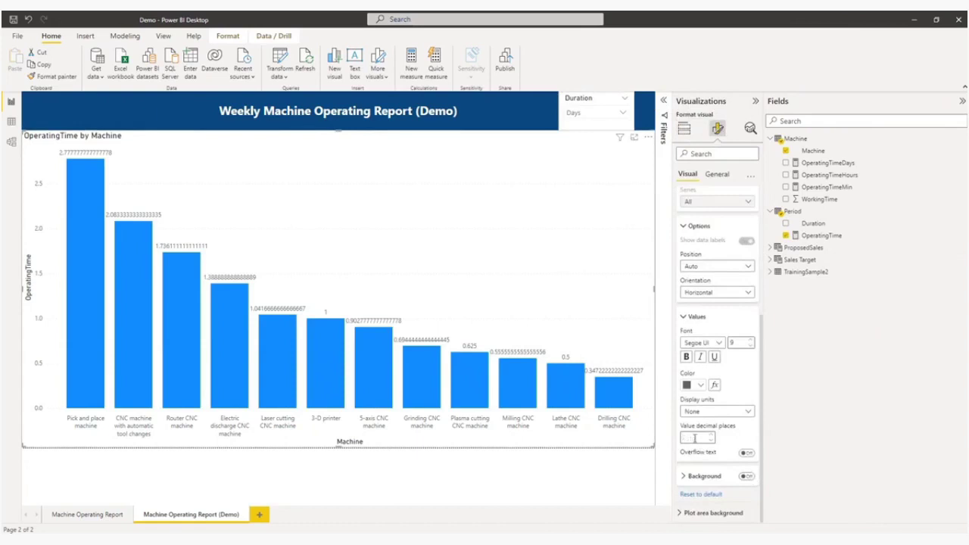
pyautogui.write('0')
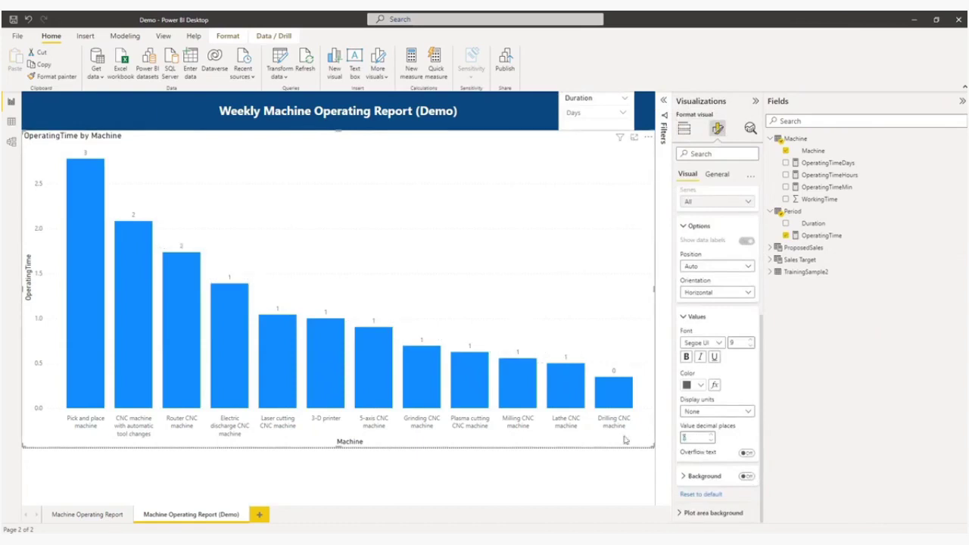
pyautogui.write('2')
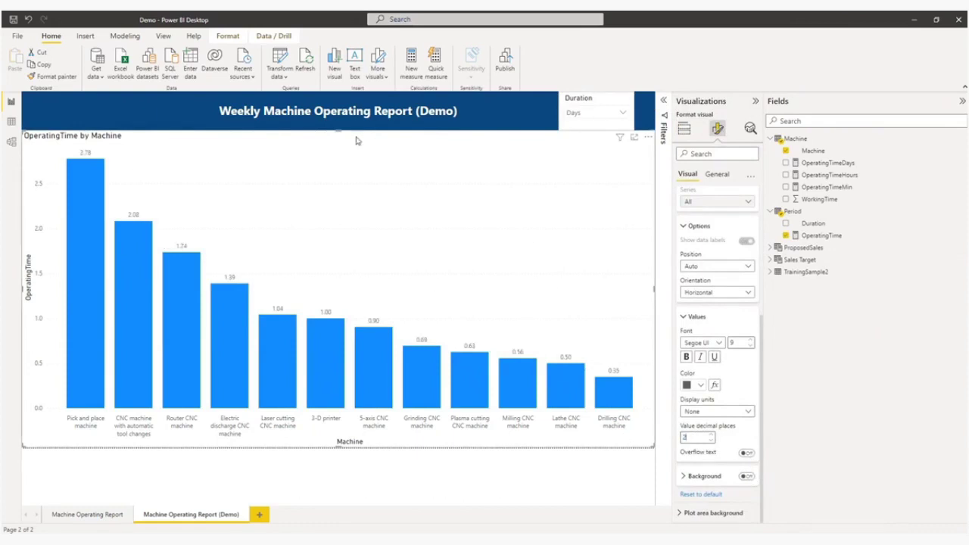
pyautogui.click(593, 114)
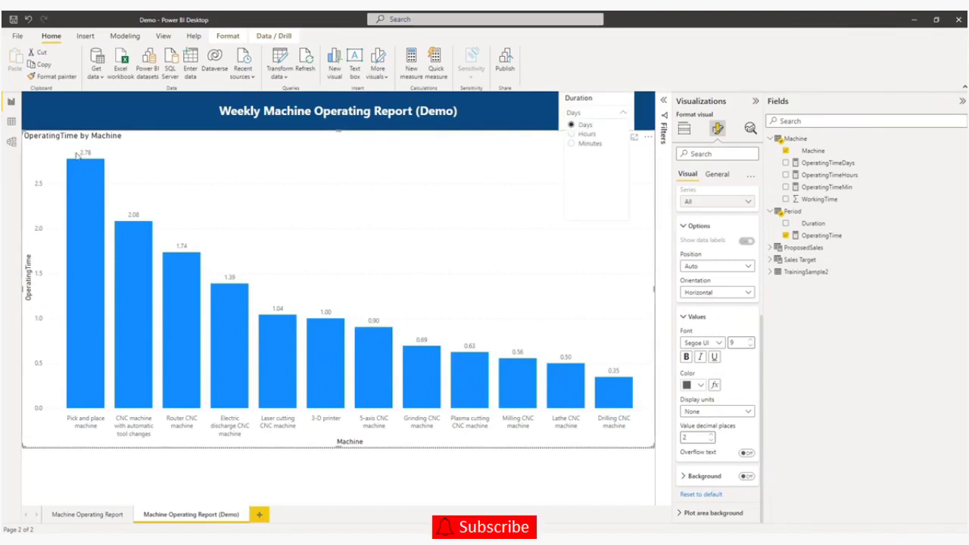
# Switch Duration to Hours, then Minutes, and collapse the Fields and Visualizations panes.
pyautogui.click(585, 135)
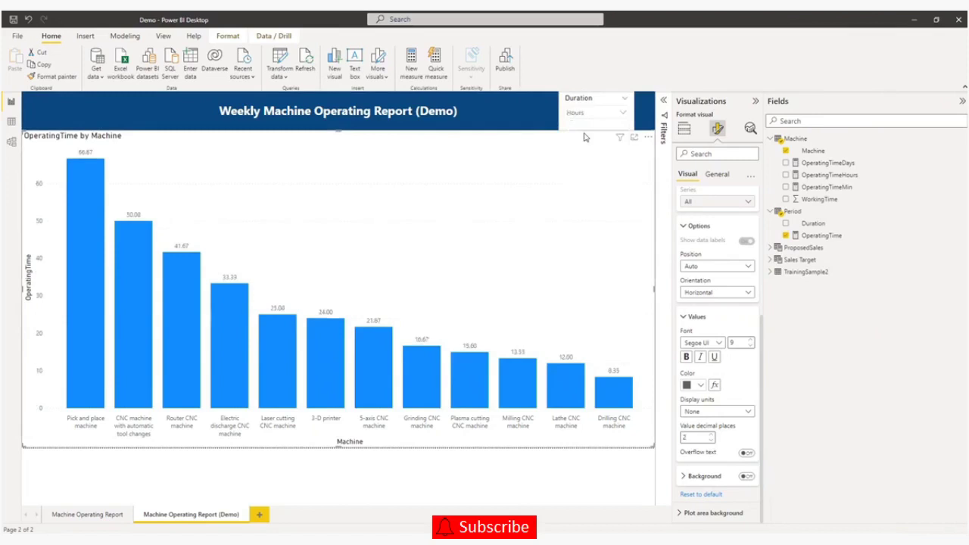
pyautogui.click(589, 112)
pyautogui.click(590, 144)
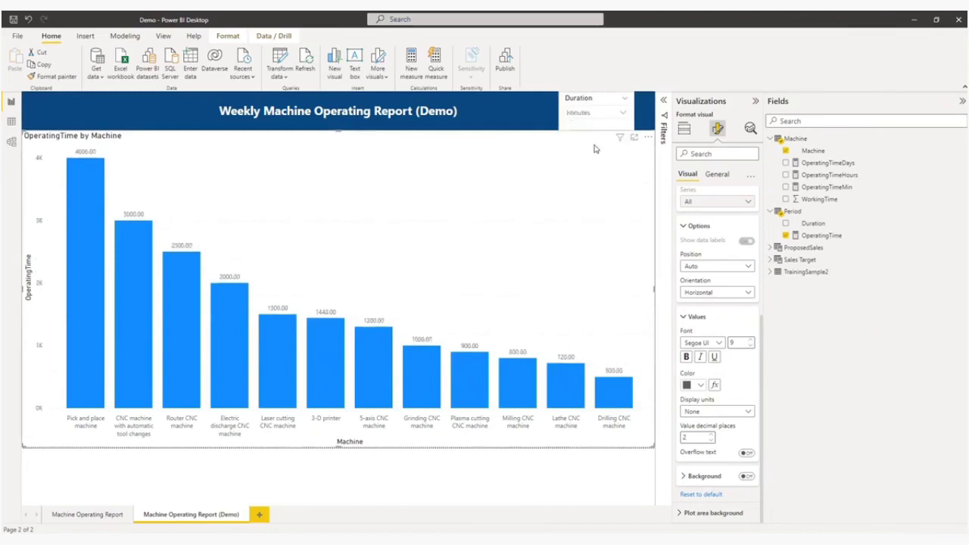
pyautogui.click(962, 101)
pyautogui.click(946, 101)
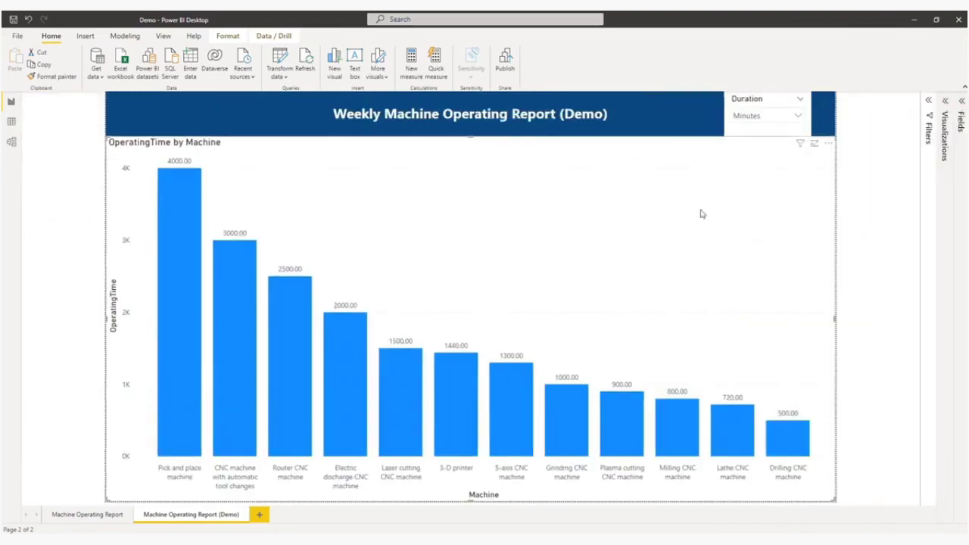